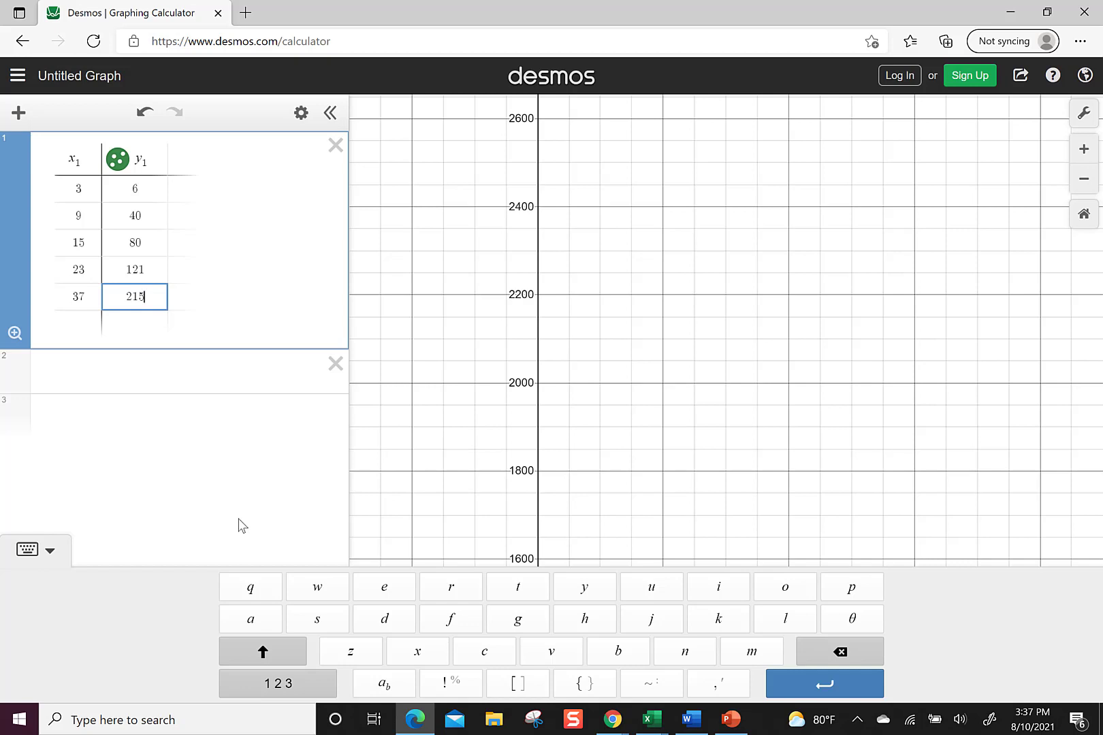
Compute the correlation coefficient of the table data with corr(x1,y1) and fit the graph view to the points
left_click(201, 389)
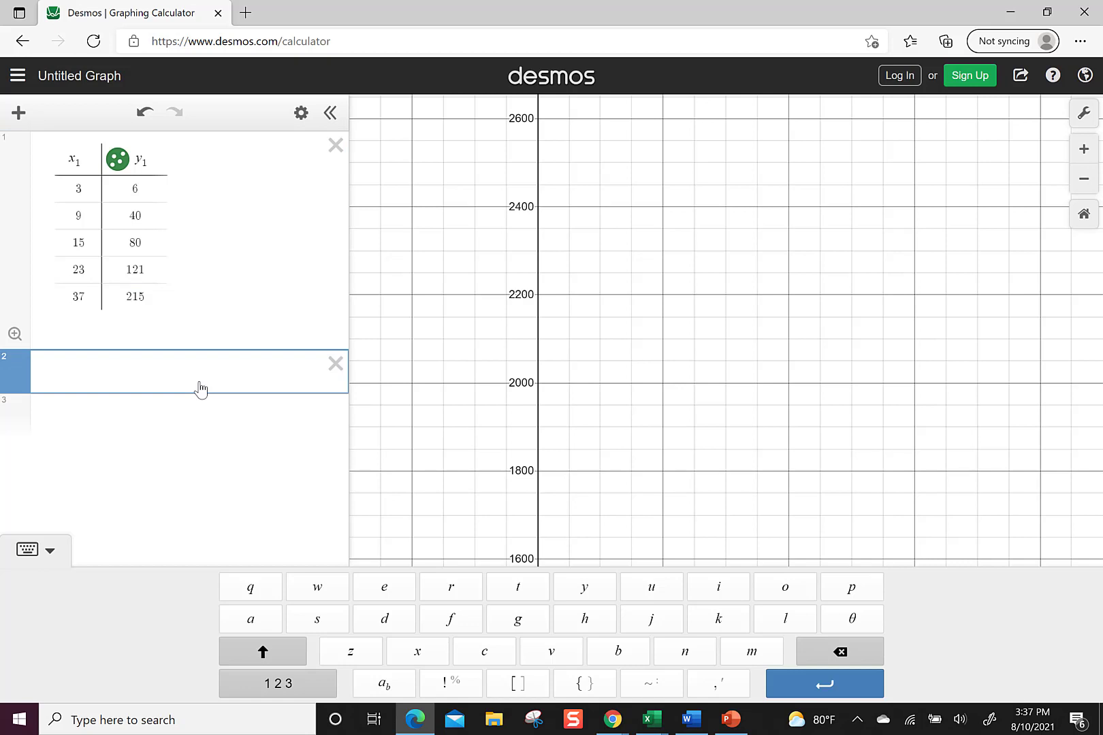
type("corr")
key("BackSpace")
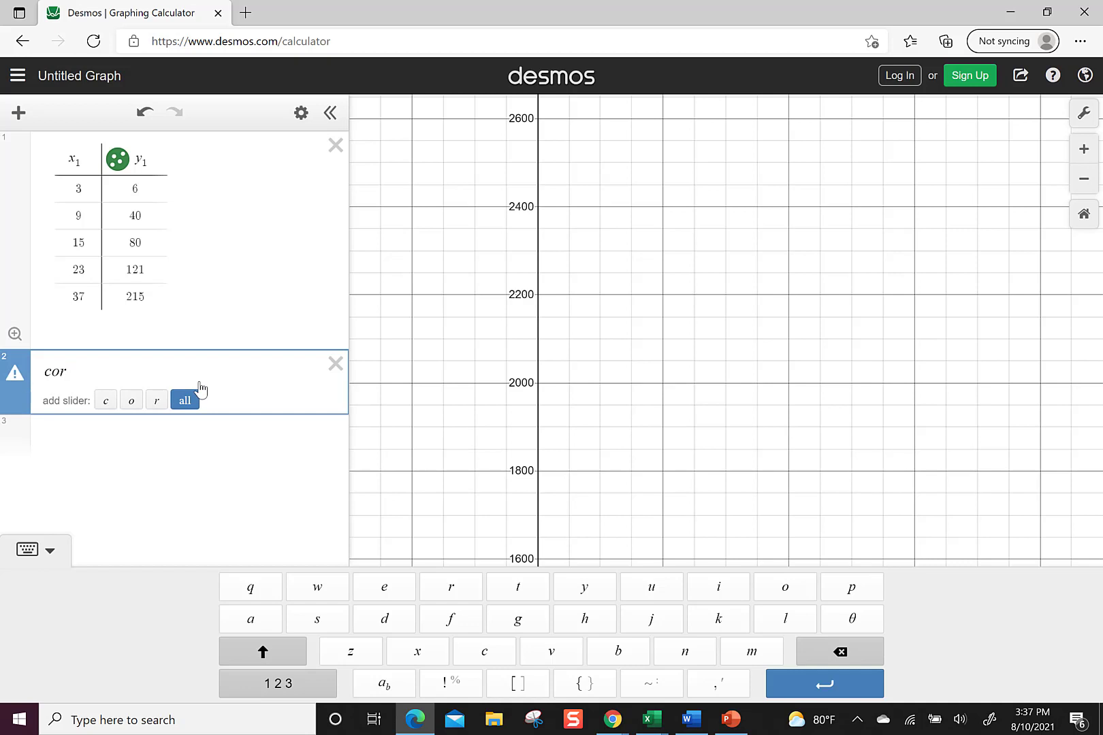
type("r")
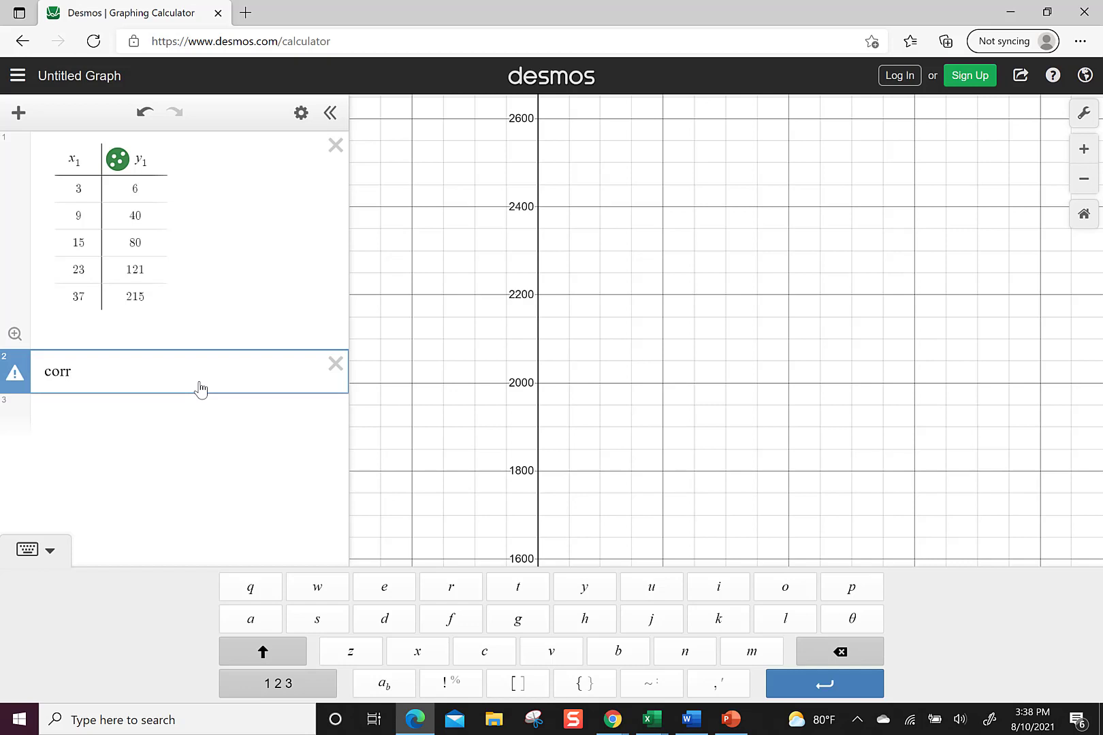
type("(")
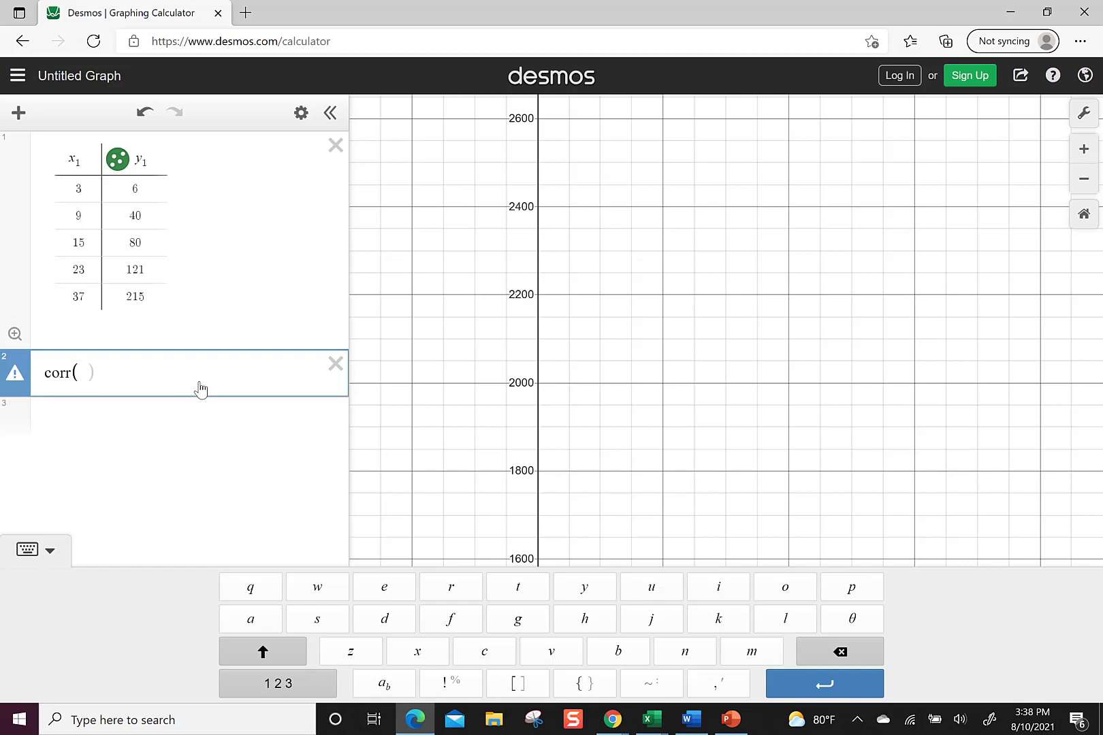
type("x1")
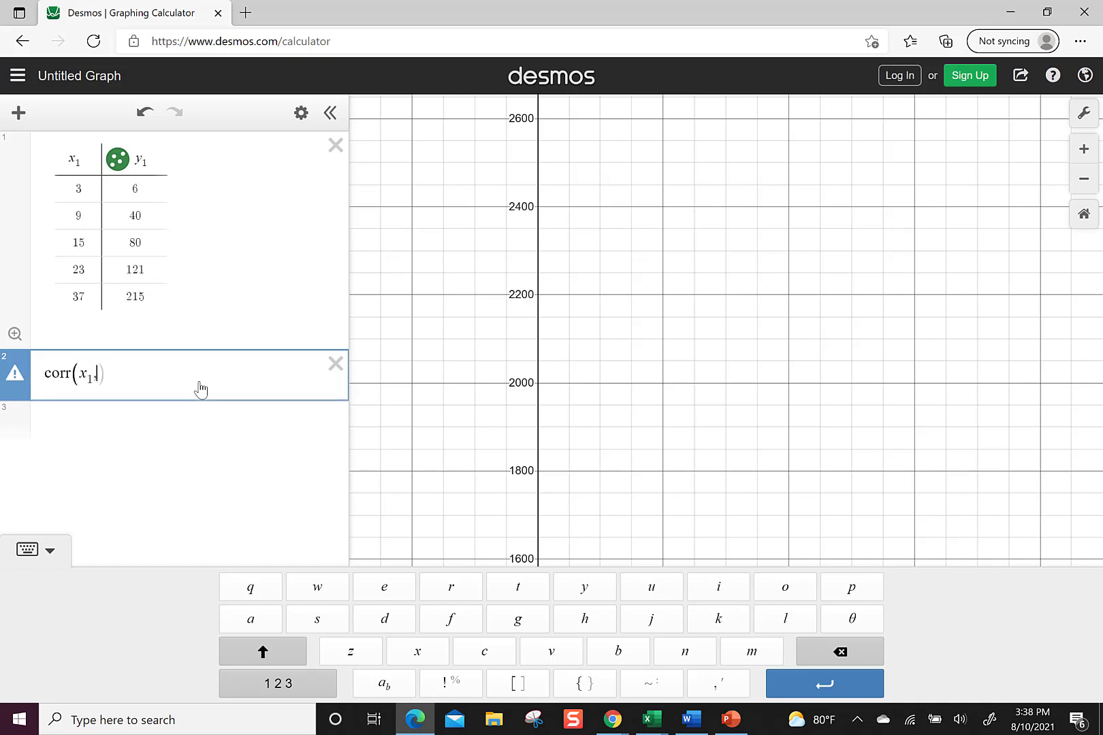
type(",y1)")
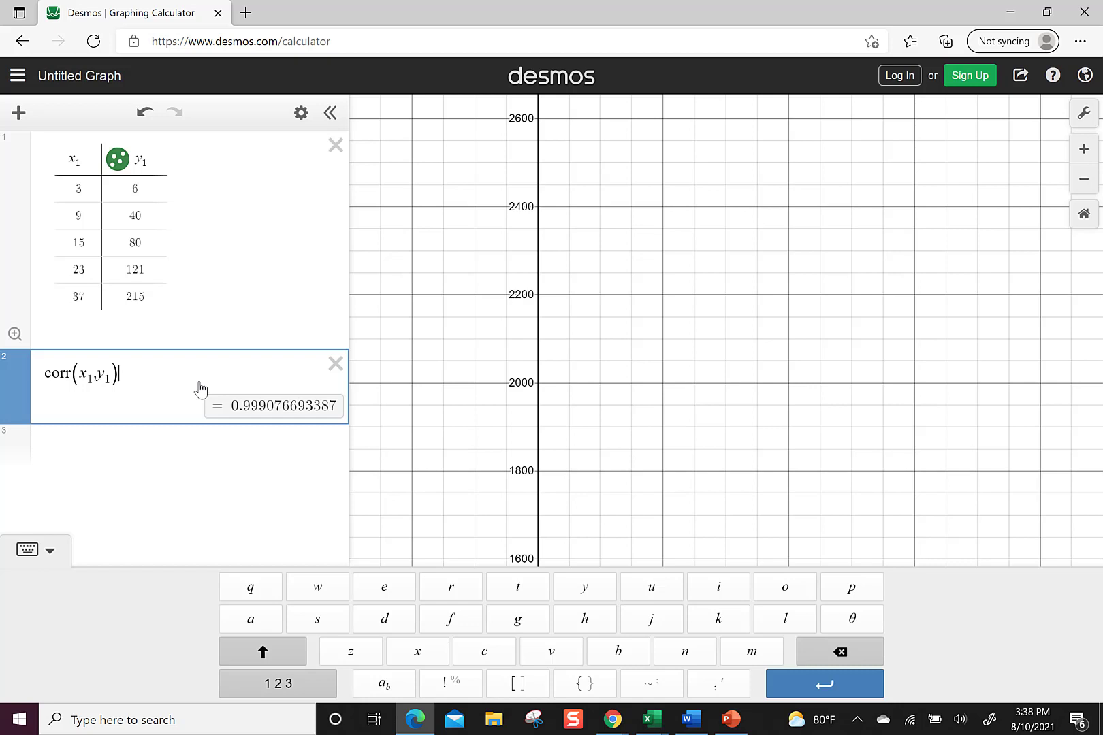
left_click(16, 334)
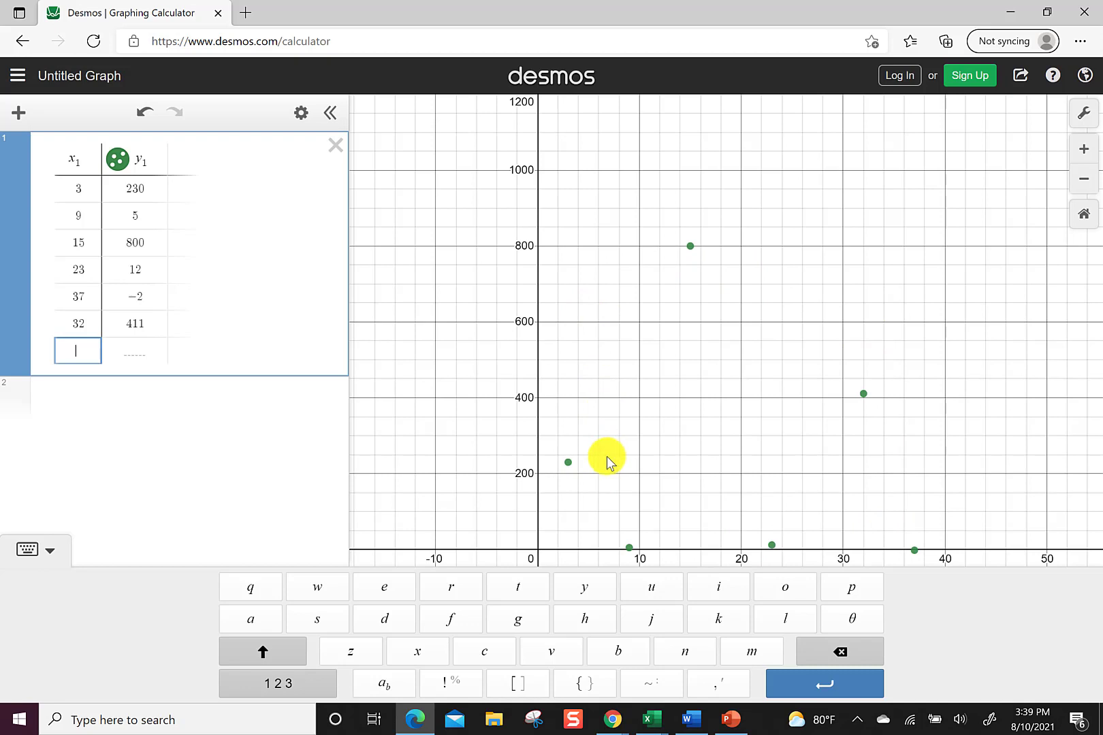
Add the expression corr(x1,y1) below the six-row table to compute its correlation coefficient
left_click(58, 417)
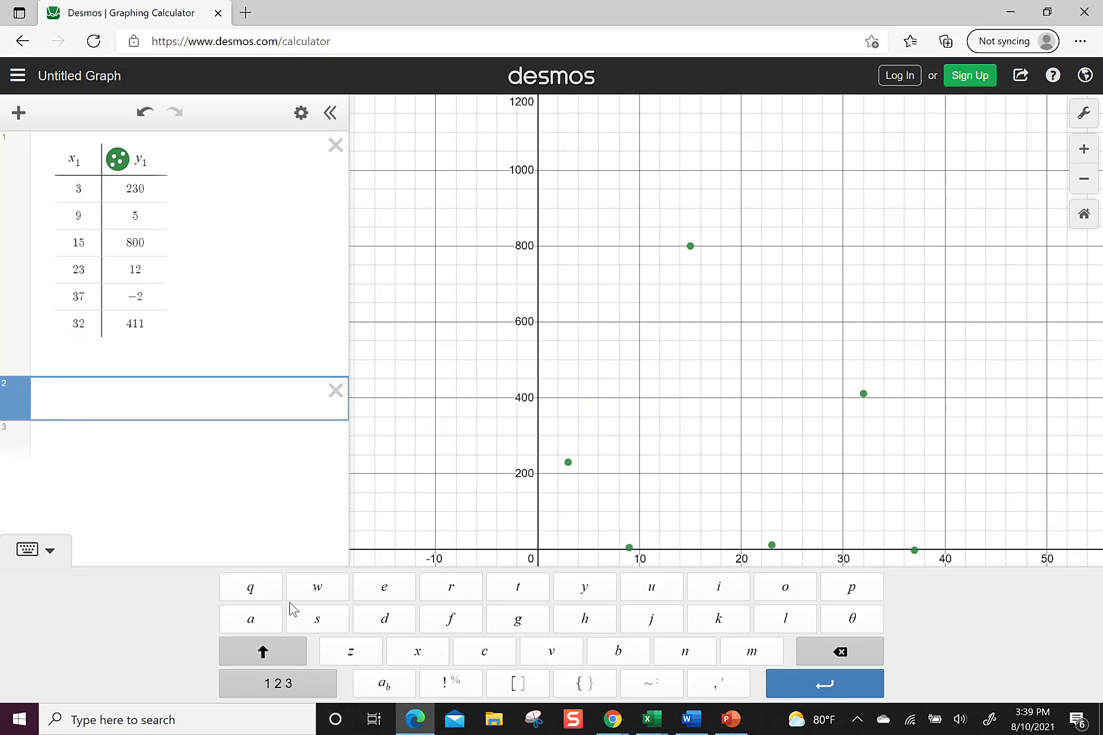
type("corr(x1,y1)")
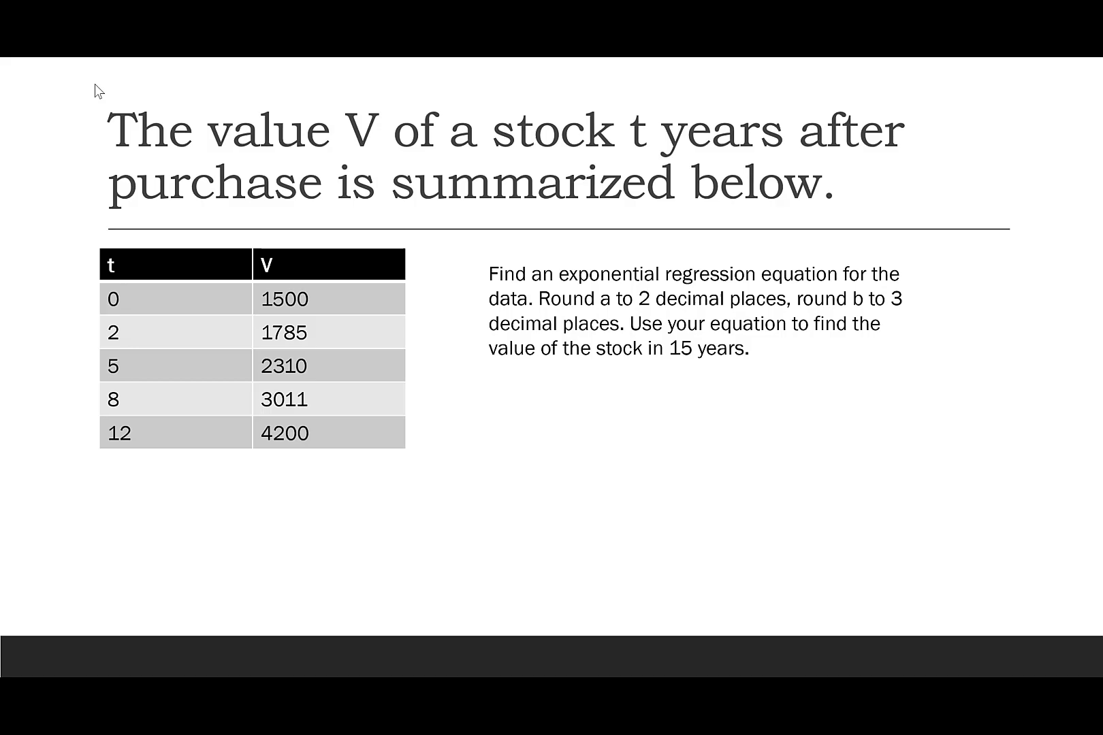
Switch to Desmos and fit the stock value table with the exponential regression y1 ~ ab^x1
key("alt+Tab")
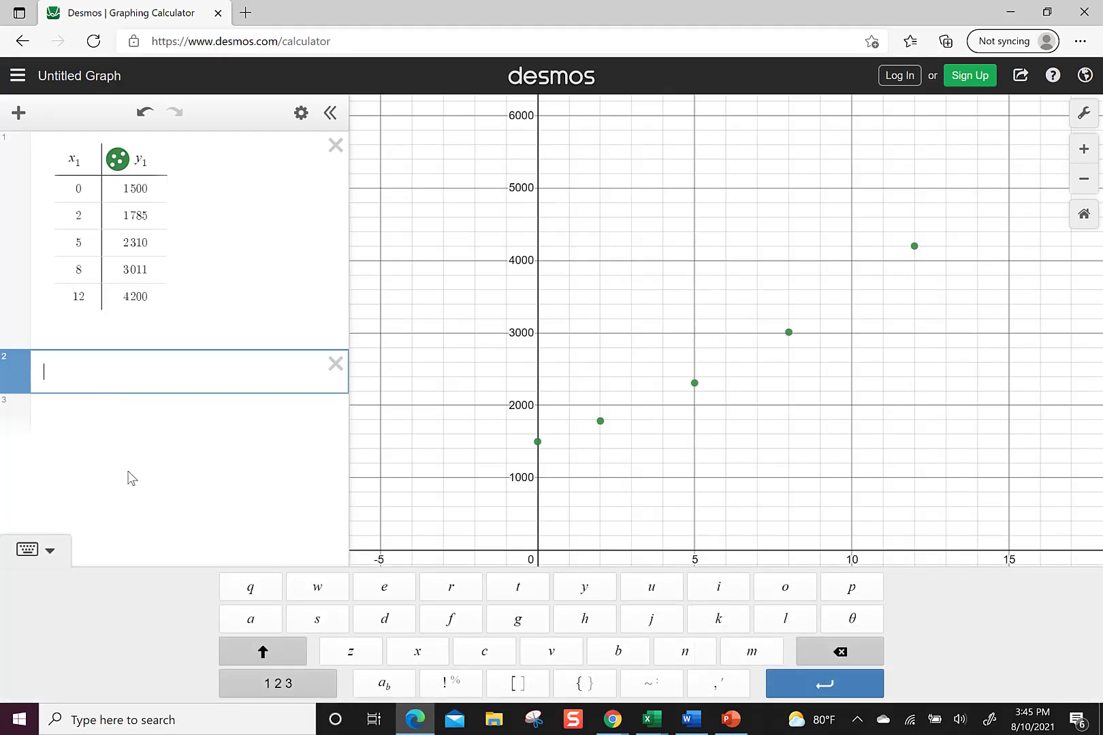
type("y_1")
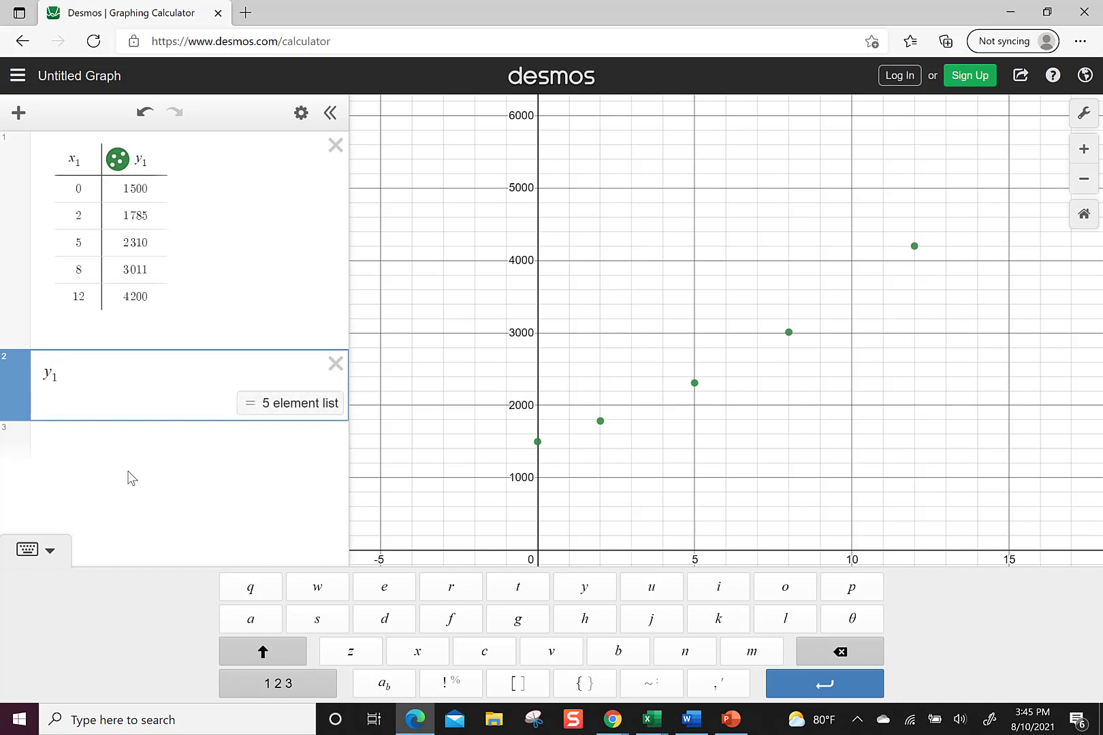
left_click(645, 689)
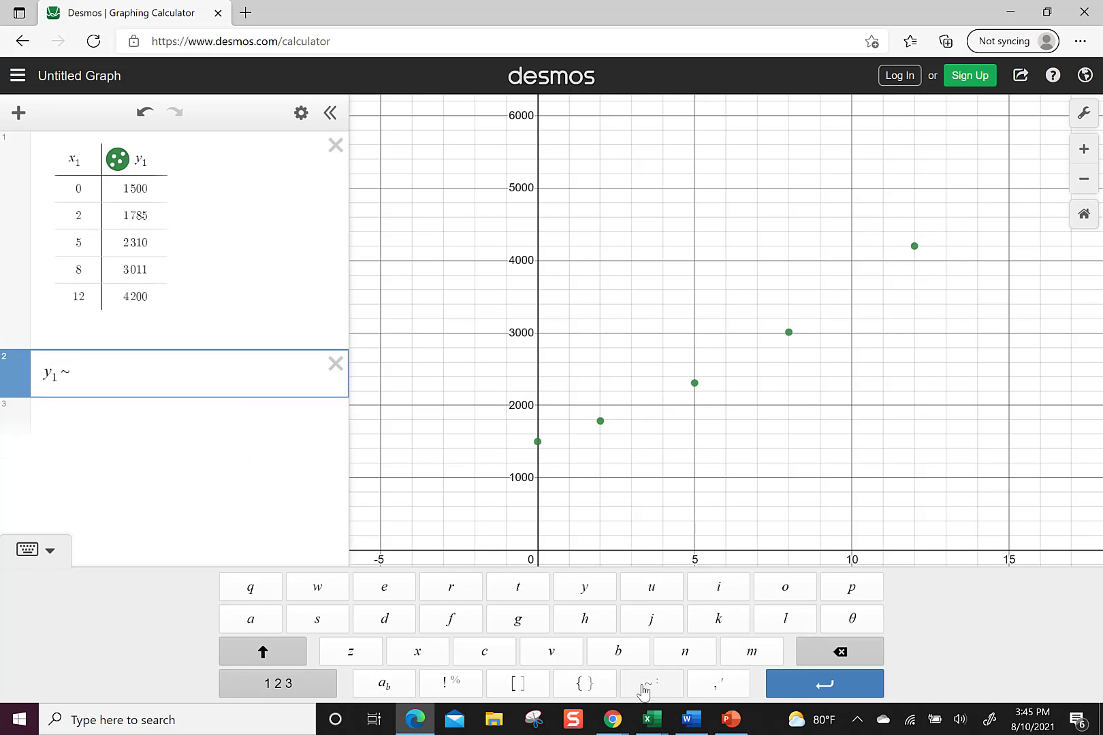
type("ab")
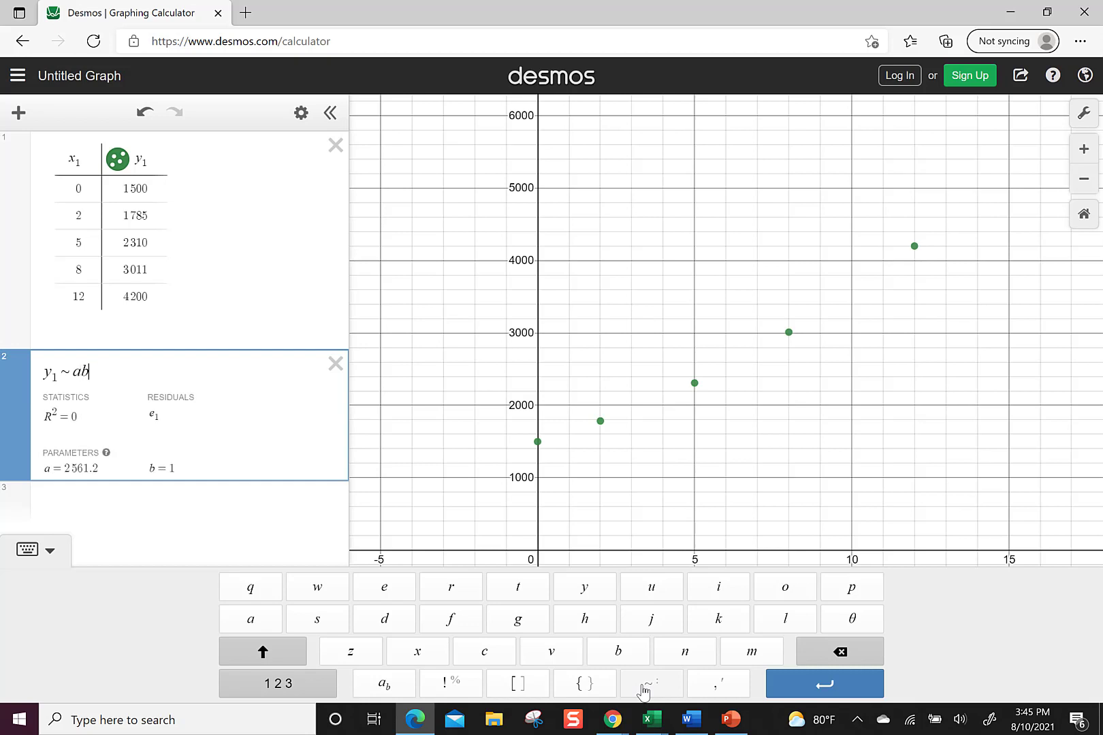
type("^x1")
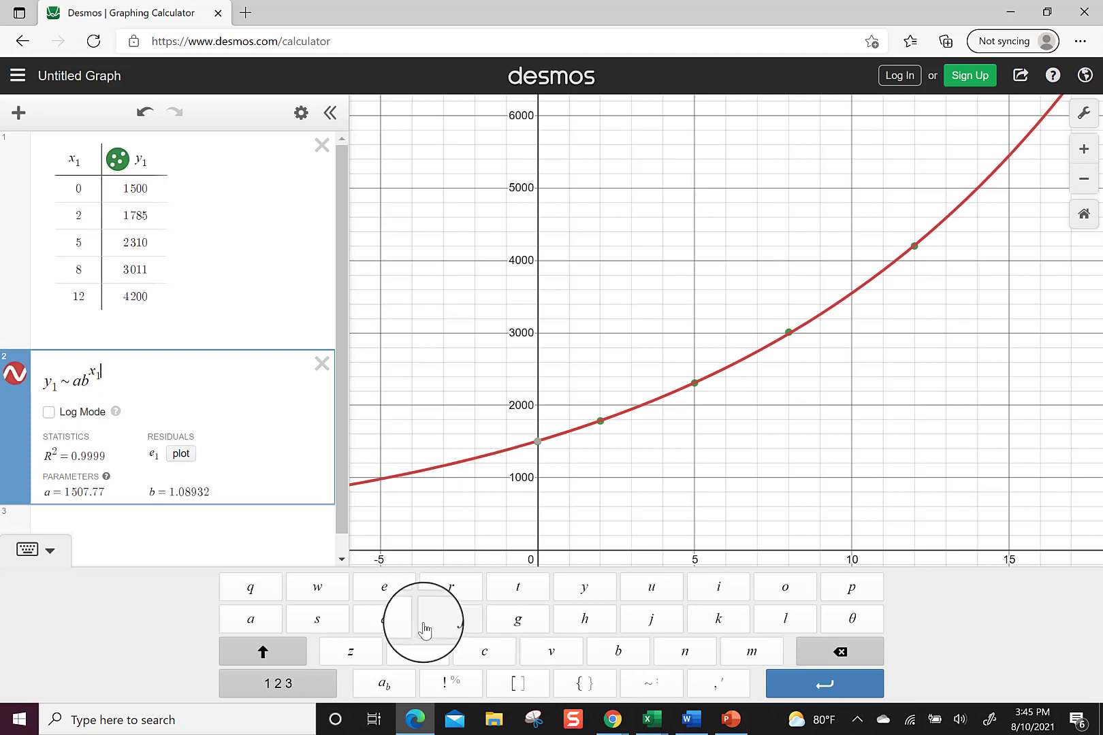
Compare the exponential regression with Log Mode on and off, leaving Log Mode enabled
left_click(48, 411)
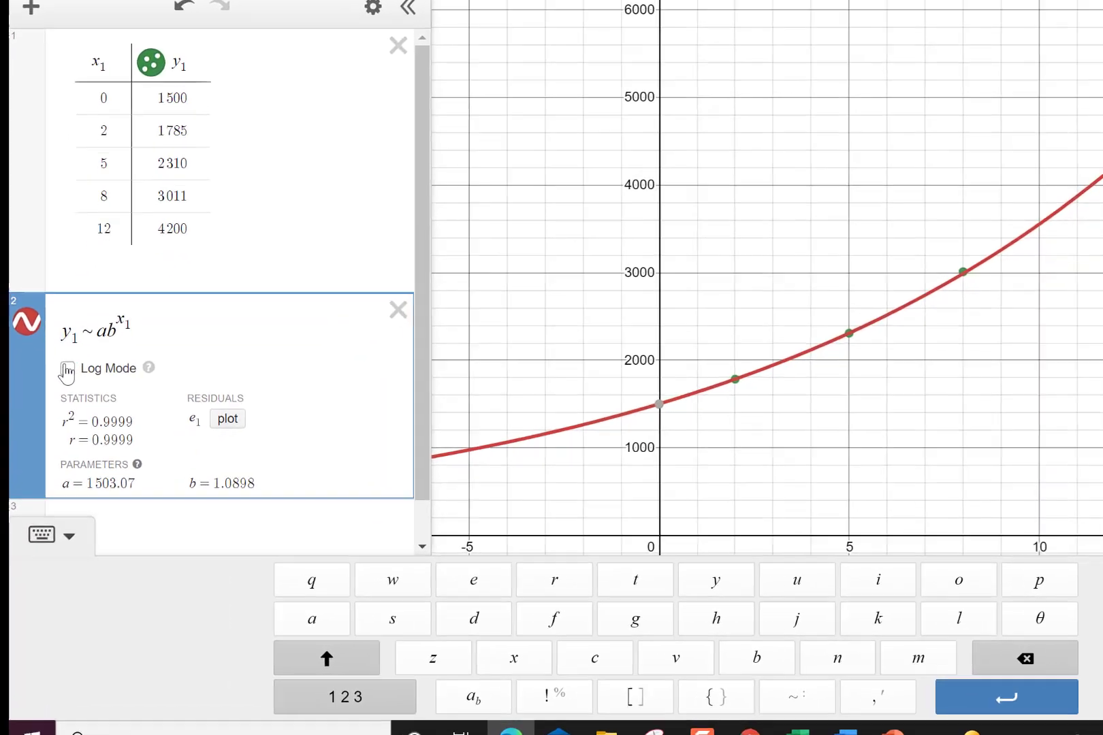
left_click(63, 377)
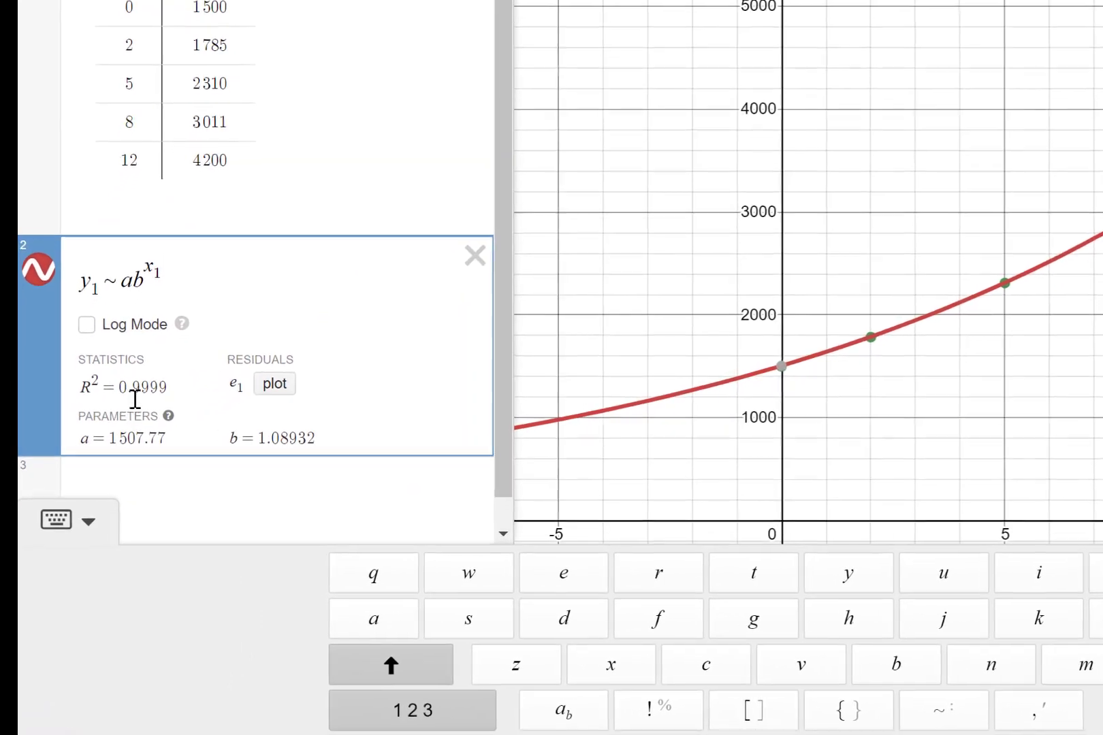
mouse_move(161, 423)
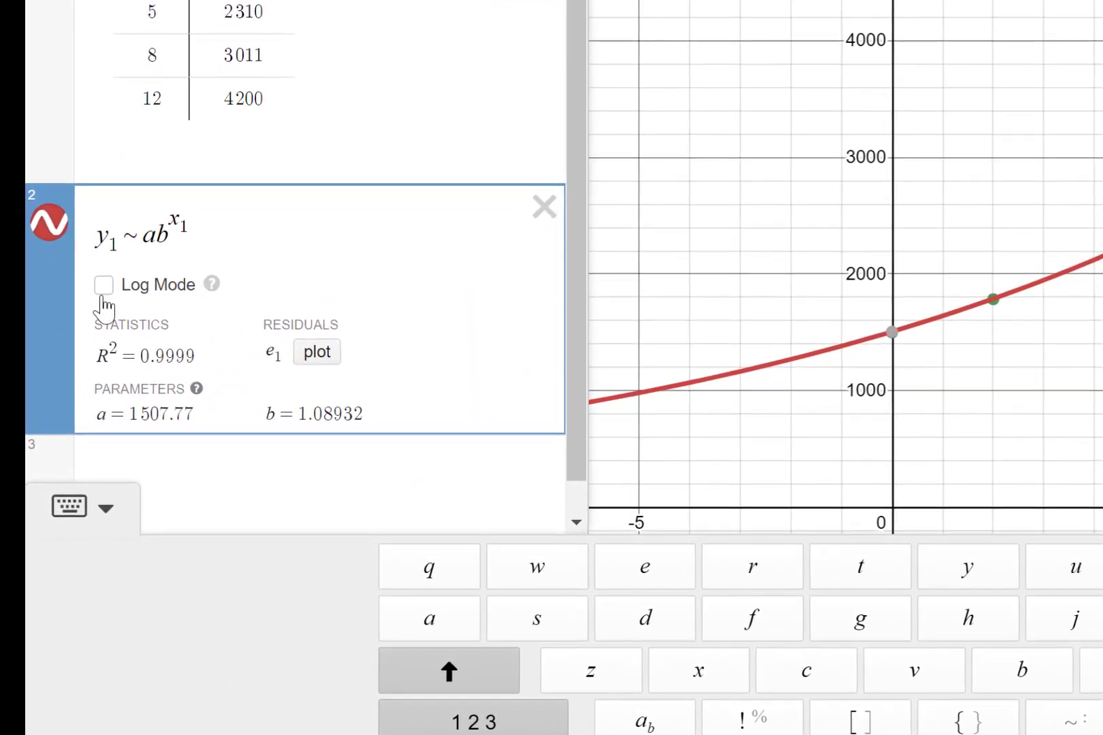
left_click(104, 286)
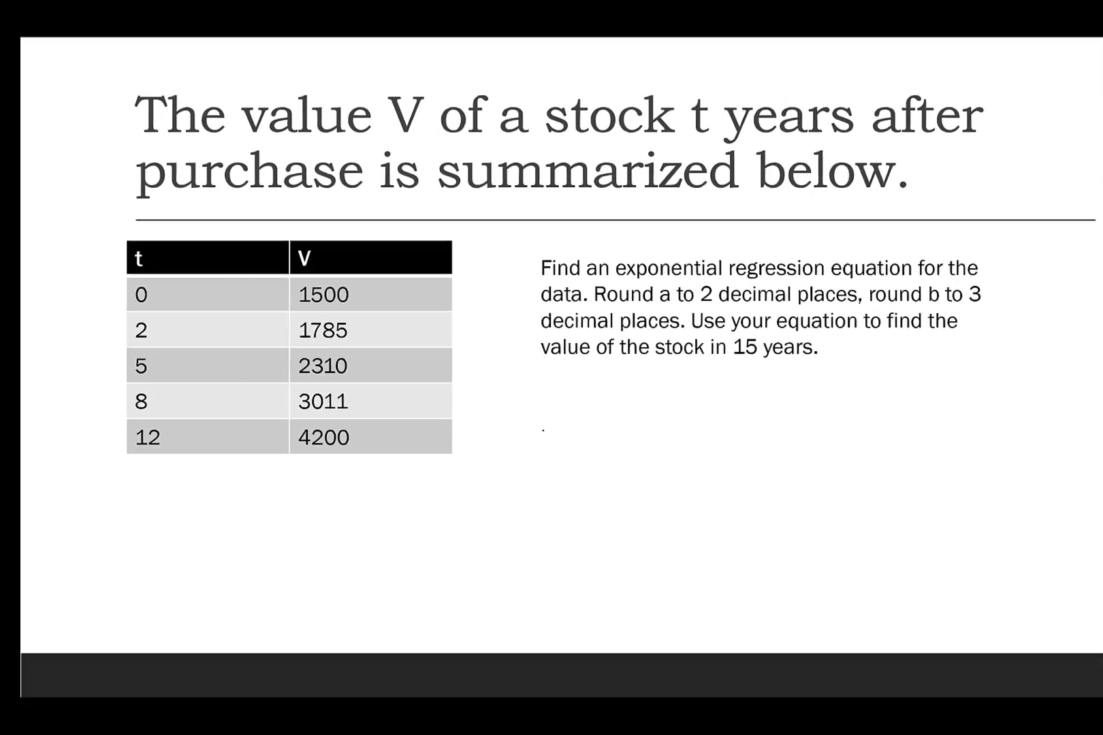
Handwrite the rounded equation V = 1503.07(1.09) below the problem text on the stock value slide
mouse_move(539, 423)
left_mouse_down()
mouse_move(554, 464)
mouse_move(565, 427)
mouse_move(595, 440)
left_mouse_up()
mouse_move(584, 448)
left_mouse_down()
mouse_move(602, 446)
mouse_move(574, 452)
mouse_move(602, 440)
mouse_move(590, 448)
left_mouse_up()
mouse_move(631, 421)
left_mouse_down()
mouse_move(618, 444)
mouse_move(633, 419)
left_mouse_up()
mouse_move(652, 411)
left_mouse_down()
mouse_move(665, 425)
mouse_move(658, 441)
left_mouse_up()
mouse_move(676, 436)
left_mouse_down()
mouse_move(701, 416)
mouse_move(725, 434)
mouse_move(740, 419)
left_mouse_up()
mouse_move(760, 399)
left_mouse_down()
mouse_move(758, 445)
mouse_move(820, 429)
left_mouse_up()
mouse_move(850, 407)
left_mouse_down()
mouse_move(838, 413)
mouse_move(851, 409)
mouse_move(847, 435)
left_mouse_up()
left_click_drag(864, 400, 868, 433)
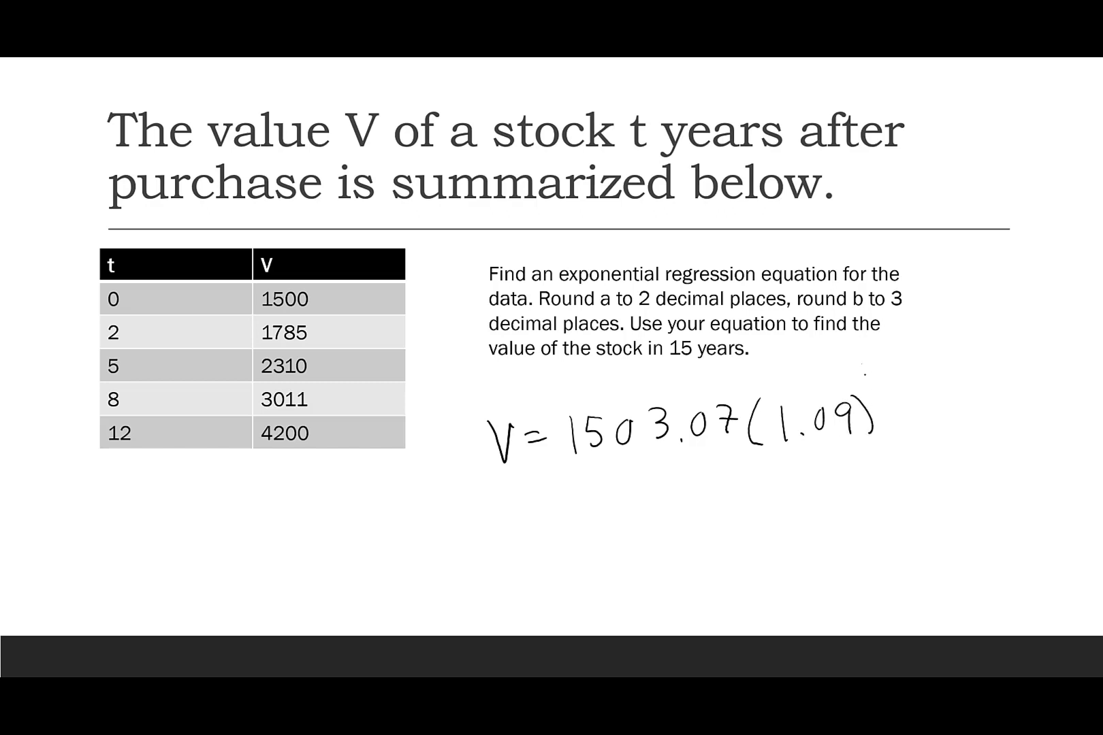
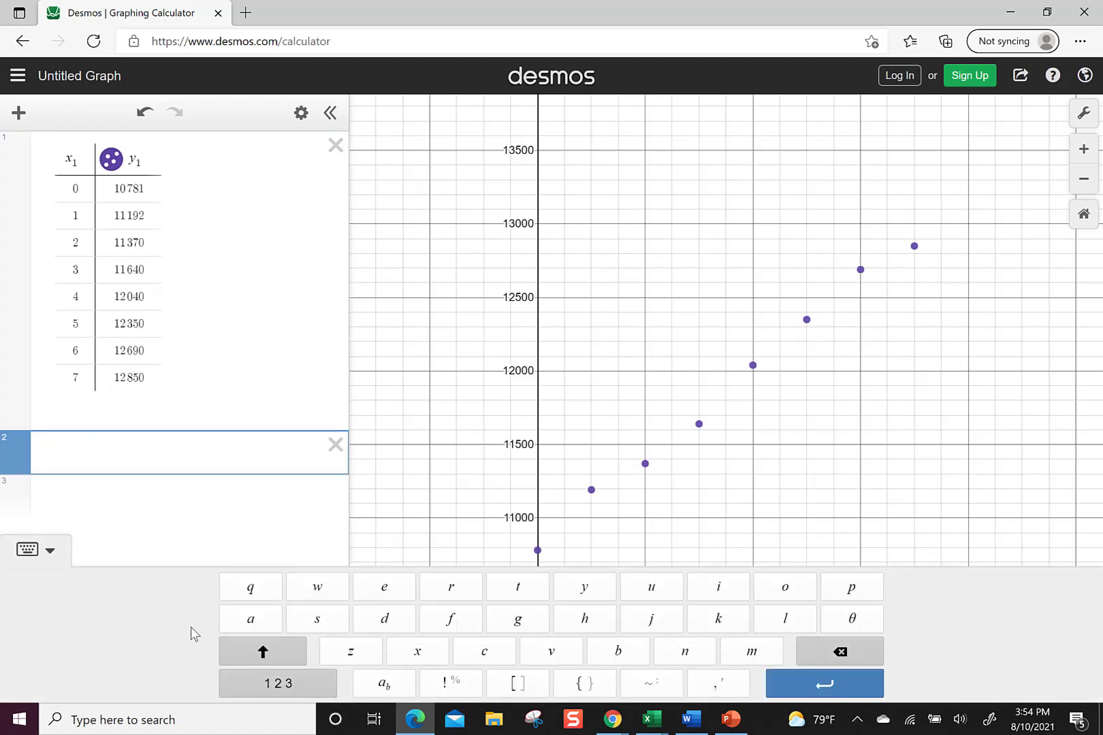
Fit the eight-row table with the linear regression y1 ~ ax1 + b
type("y1")
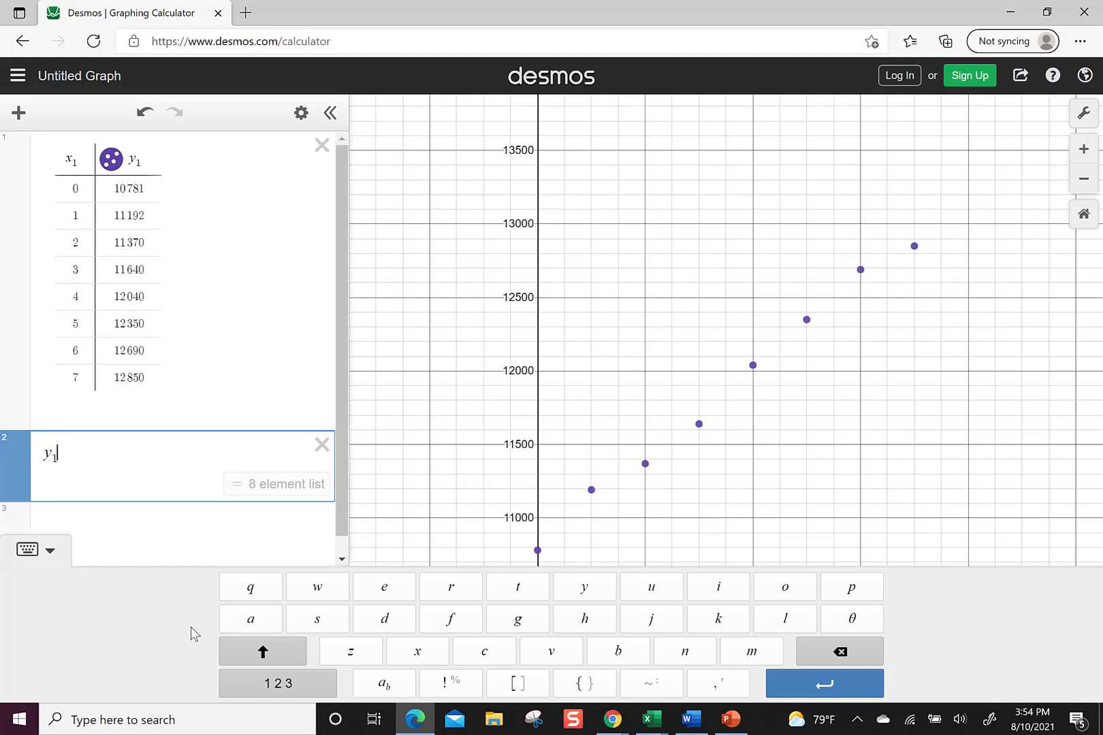
left_click(643, 687)
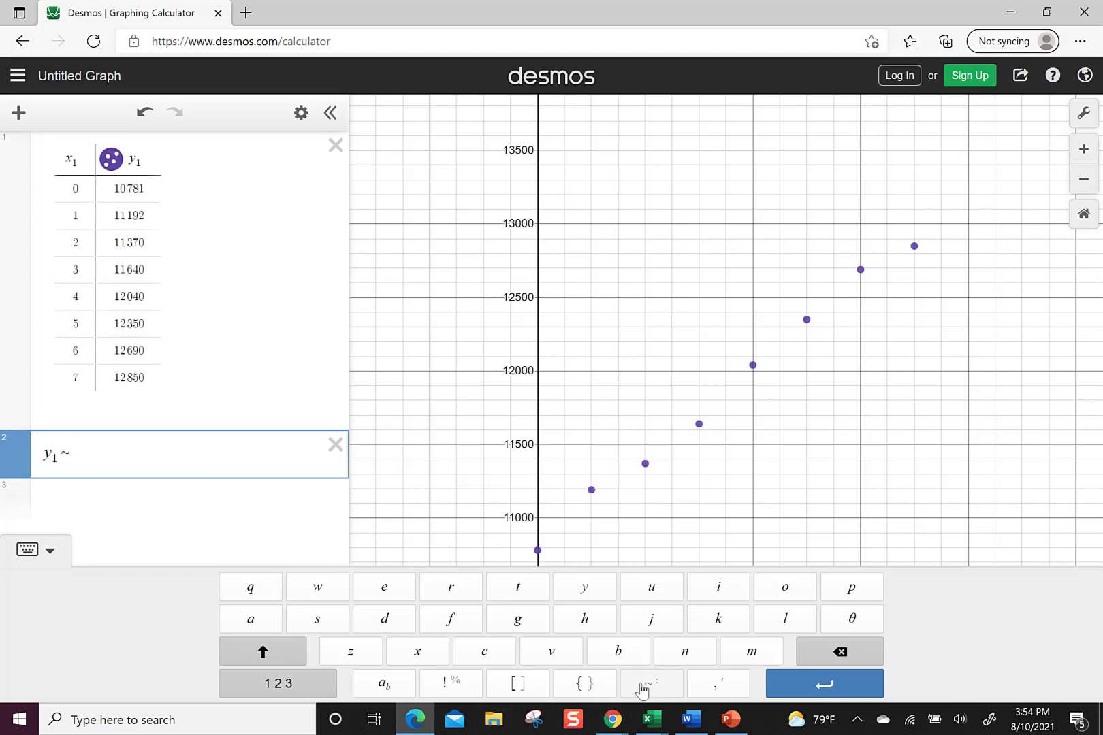
type("a")
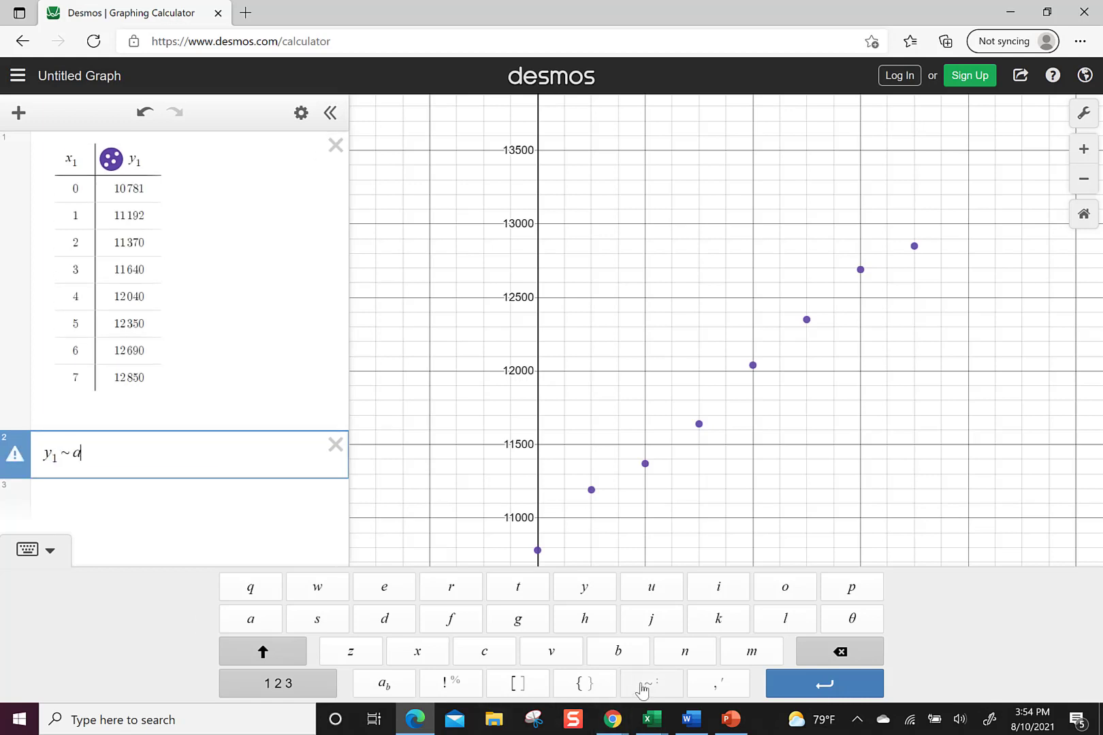
type("x1 ")
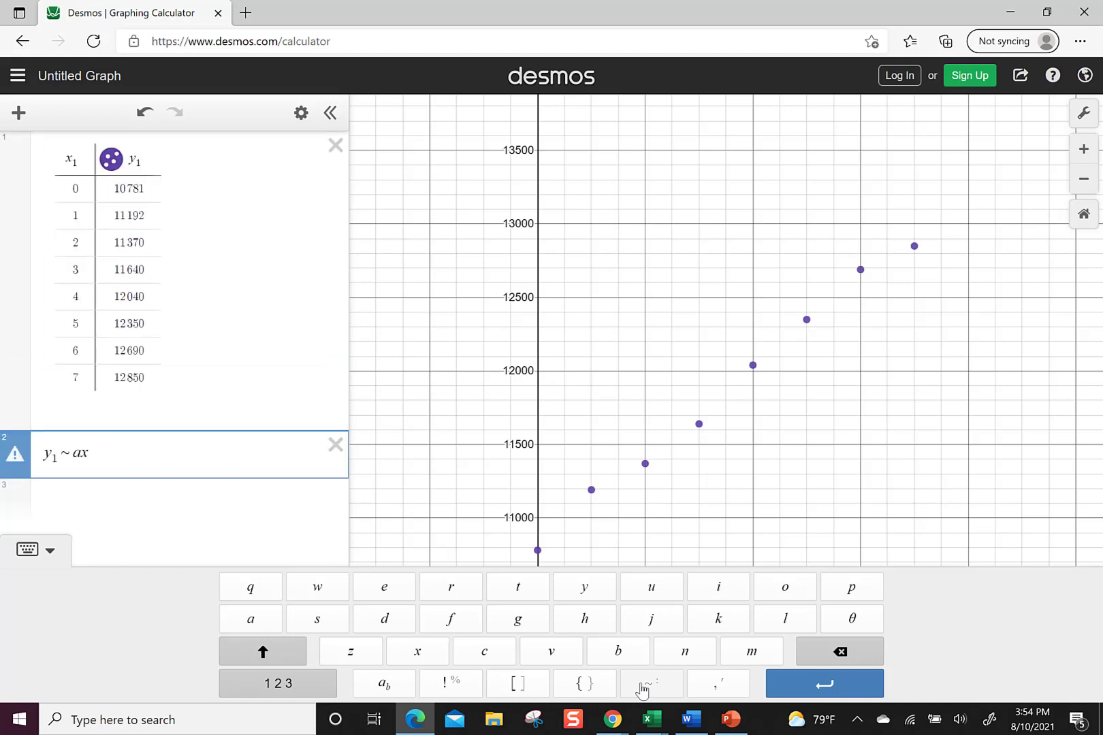
type("+ b")
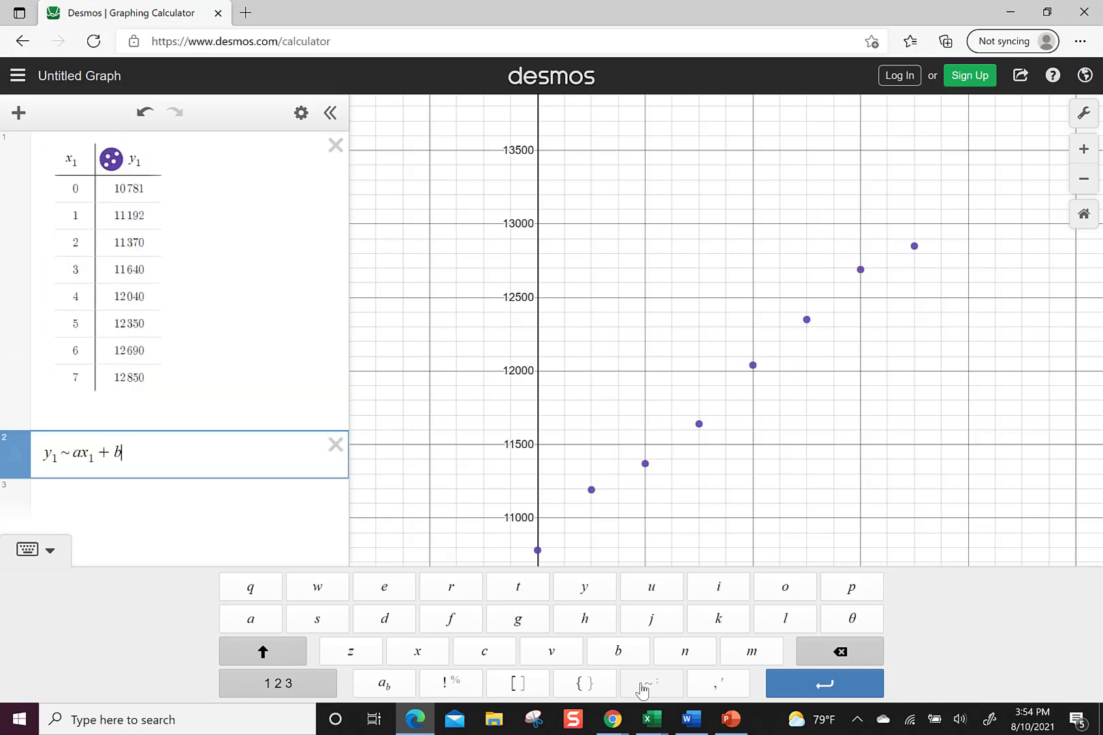
key("Return")
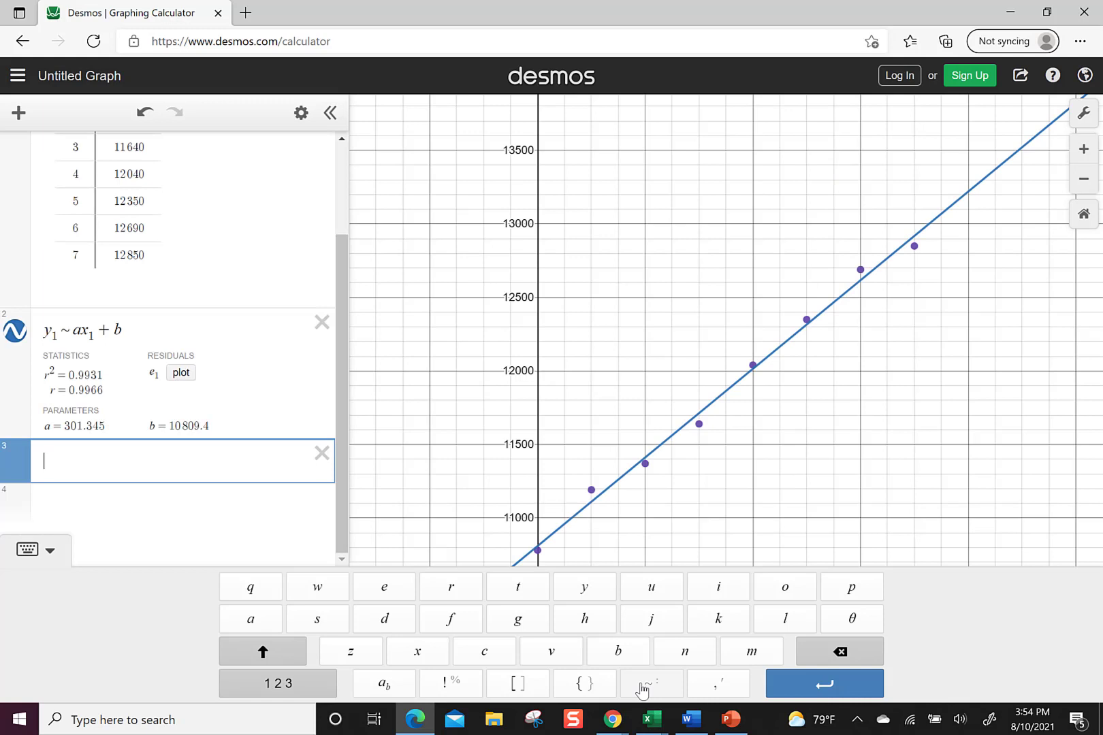
Add the exponential regression y1 ~ ab^x1 below the linear one and turn on its Log Mode
type("y1")
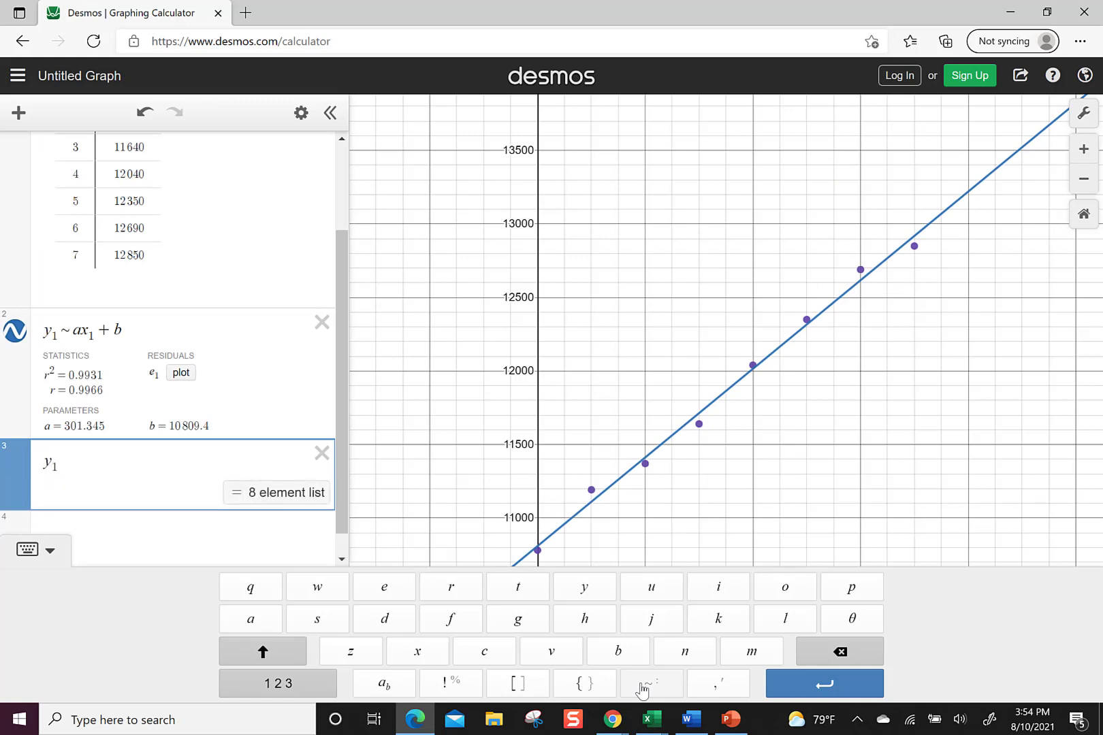
left_click(652, 689)
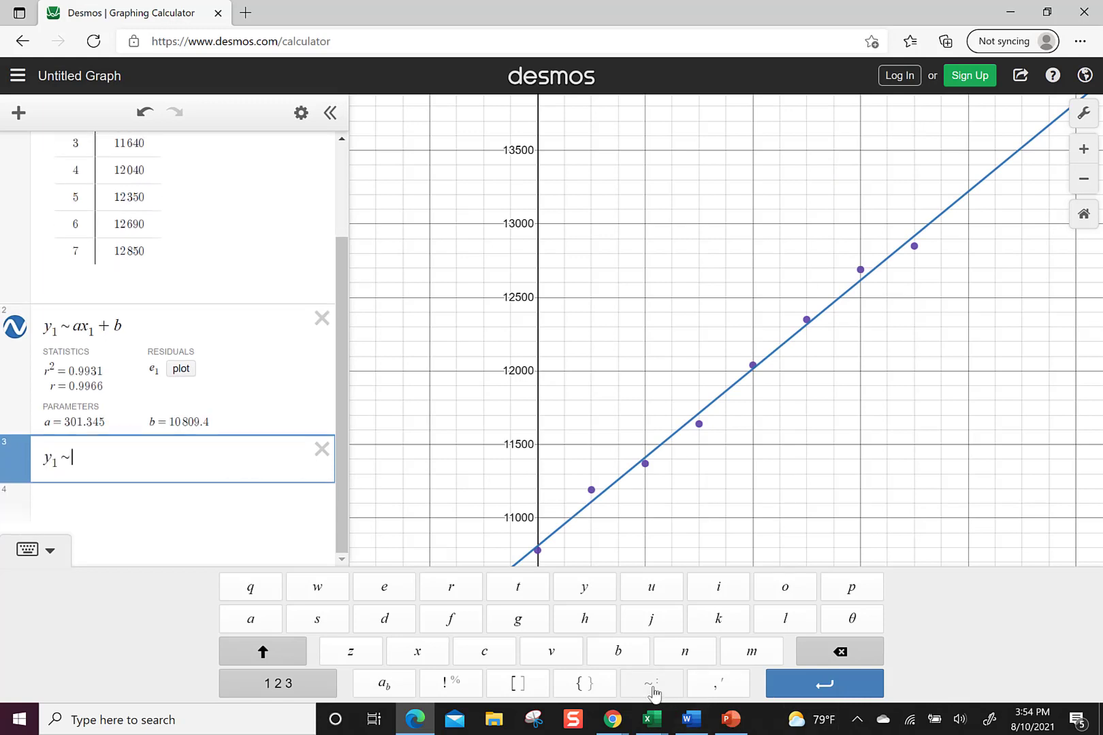
type("ab")
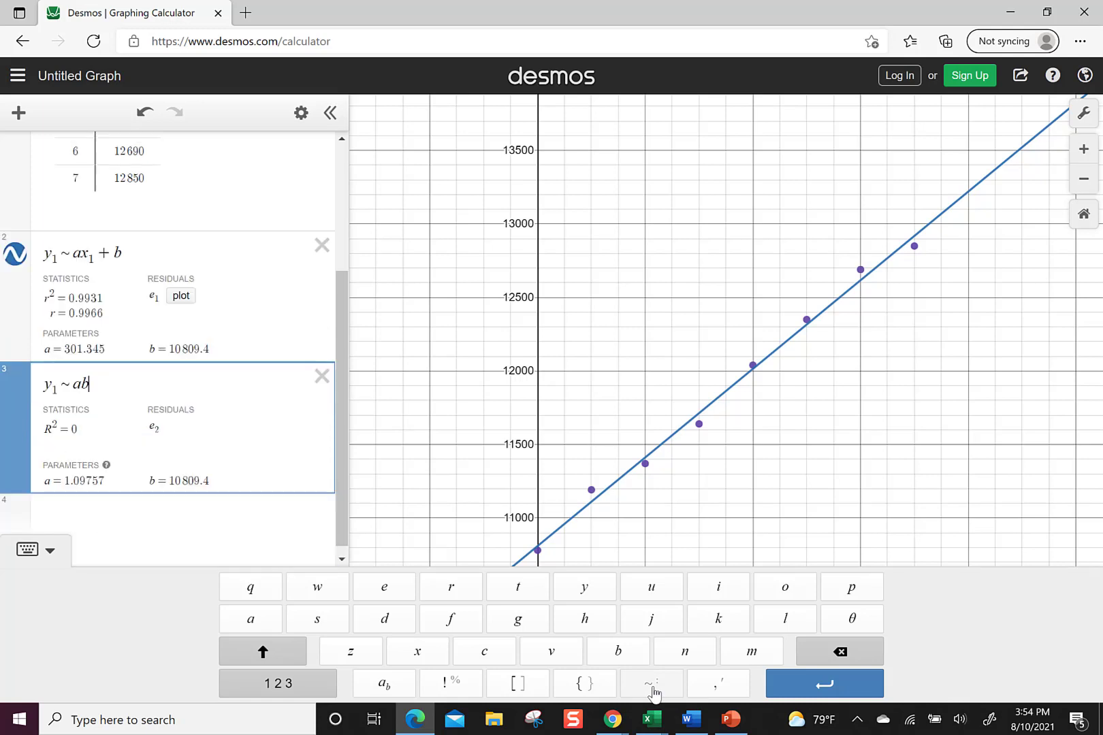
type("^x1")
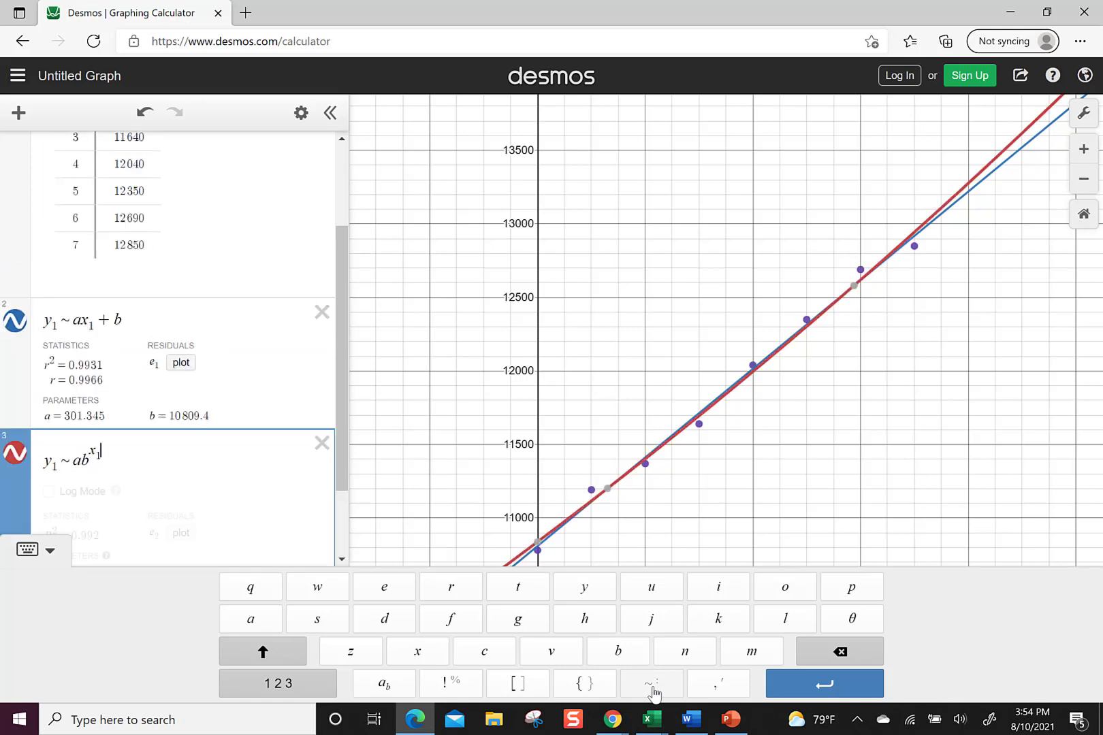
left_click(50, 550)
left_click(49, 526)
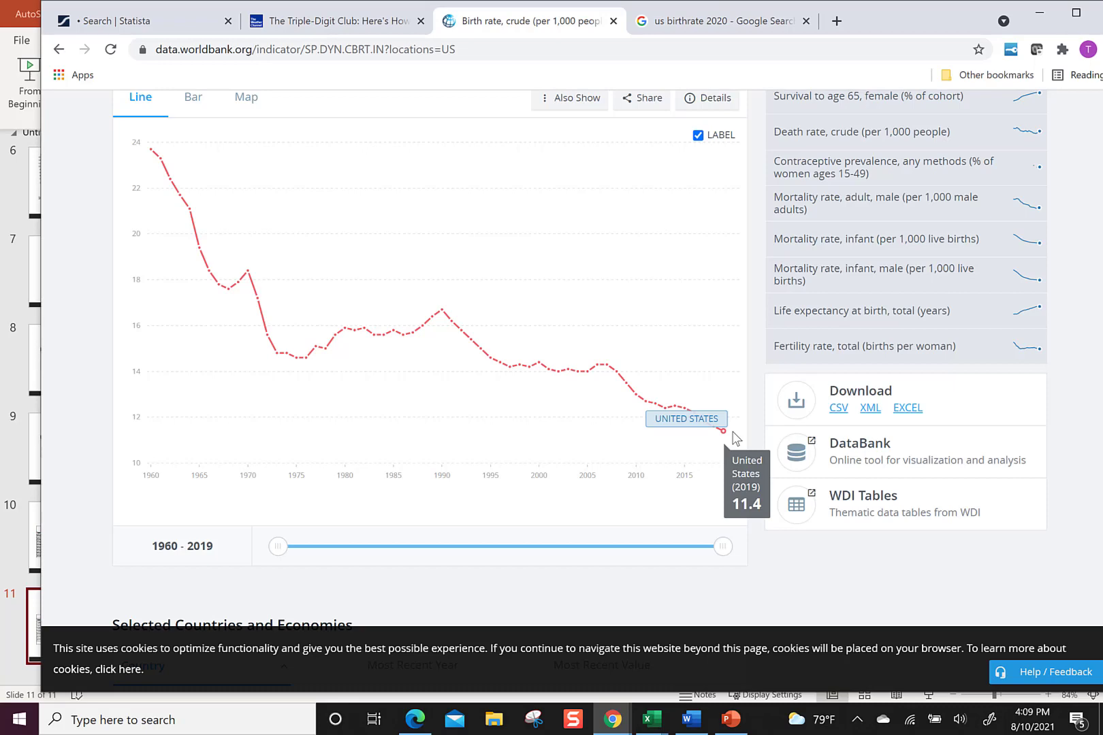
Switch to the PowerPoint birth rate slide and handwrite the years elapsed since 1960 in the empty column beside each year
left_click(731, 718)
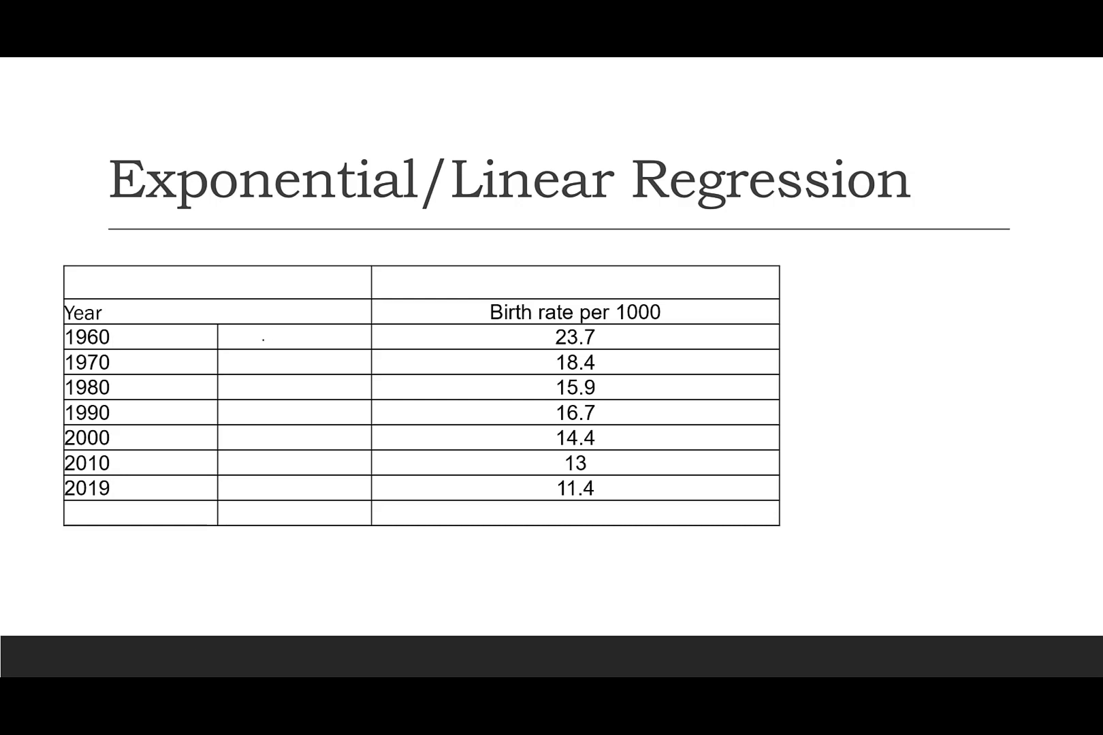
mouse_move(279, 335)
left_mouse_down()
mouse_move(292, 330)
mouse_move(298, 361)
mouse_move(284, 394)
left_mouse_up()
mouse_move(295, 385)
left_mouse_down()
mouse_move(275, 422)
mouse_move(299, 408)
mouse_move(281, 472)
left_mouse_up()
mouse_move(301, 456)
left_mouse_down()
mouse_move(266, 495)
mouse_move(282, 485)
mouse_move(292, 499)
left_mouse_up()
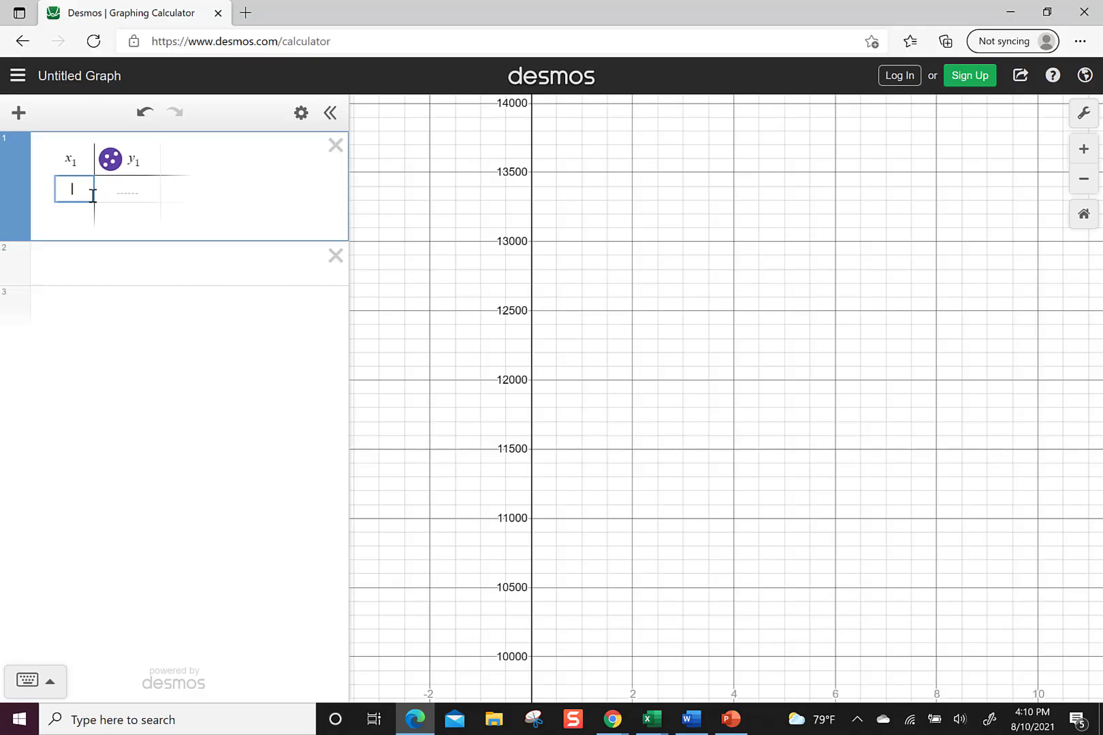
Fill the x1 column of the empty Desmos table with 0, 10, 20, 30, 40, 50 and 59
type("0")
key("Return")
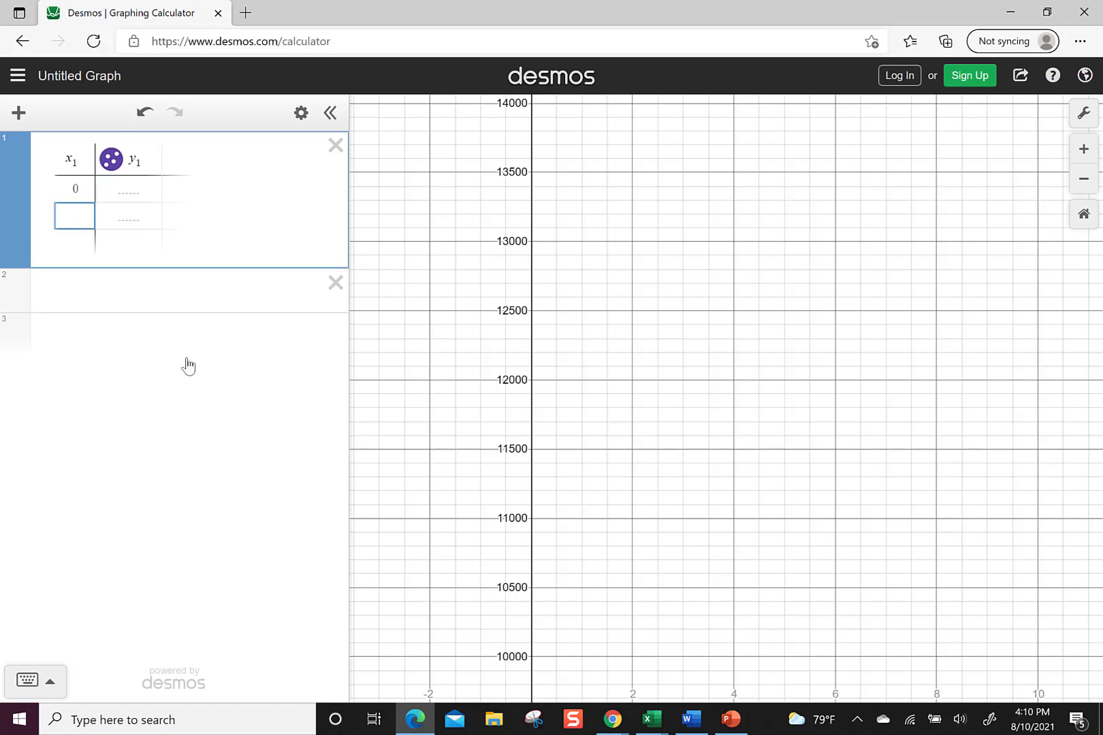
type("10")
key("Return")
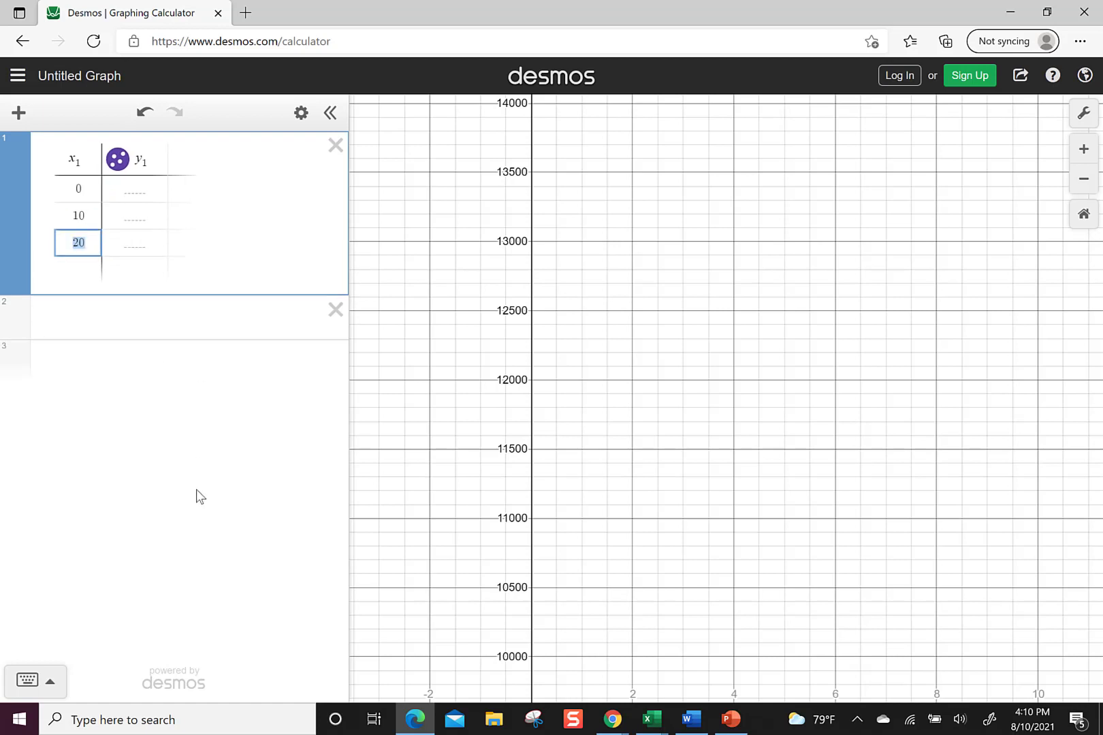
key("Return")
key("Return")
key("Return")
key("Return")
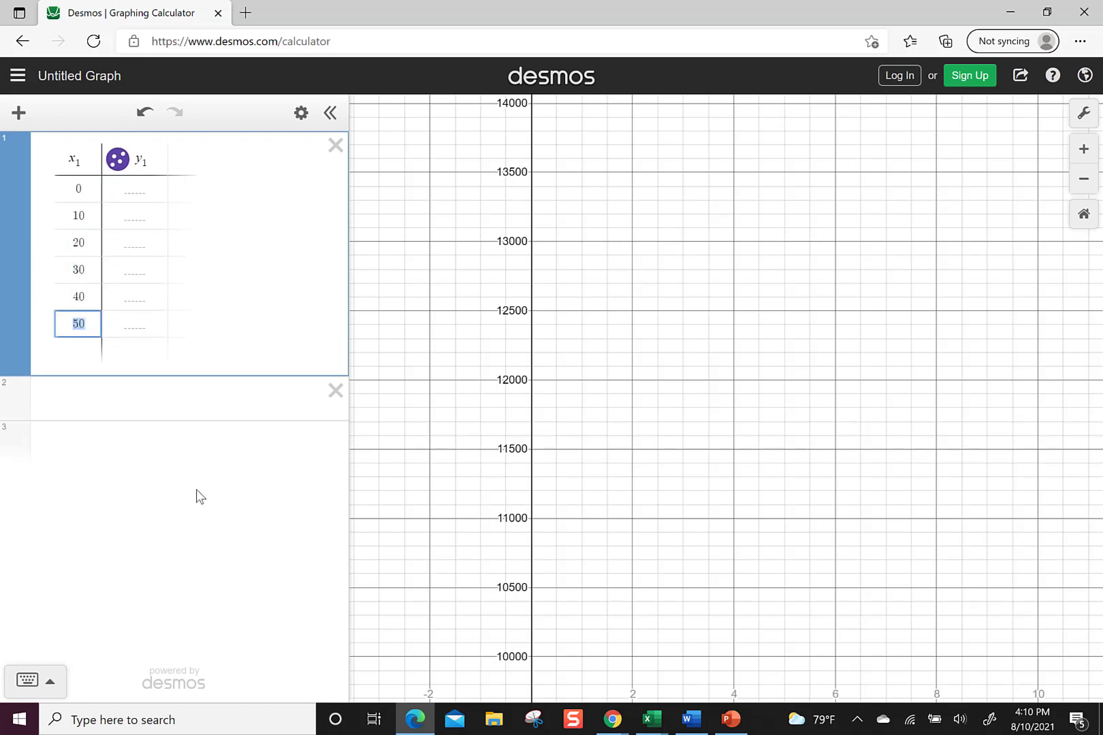
key("BackSpace")
type("5")
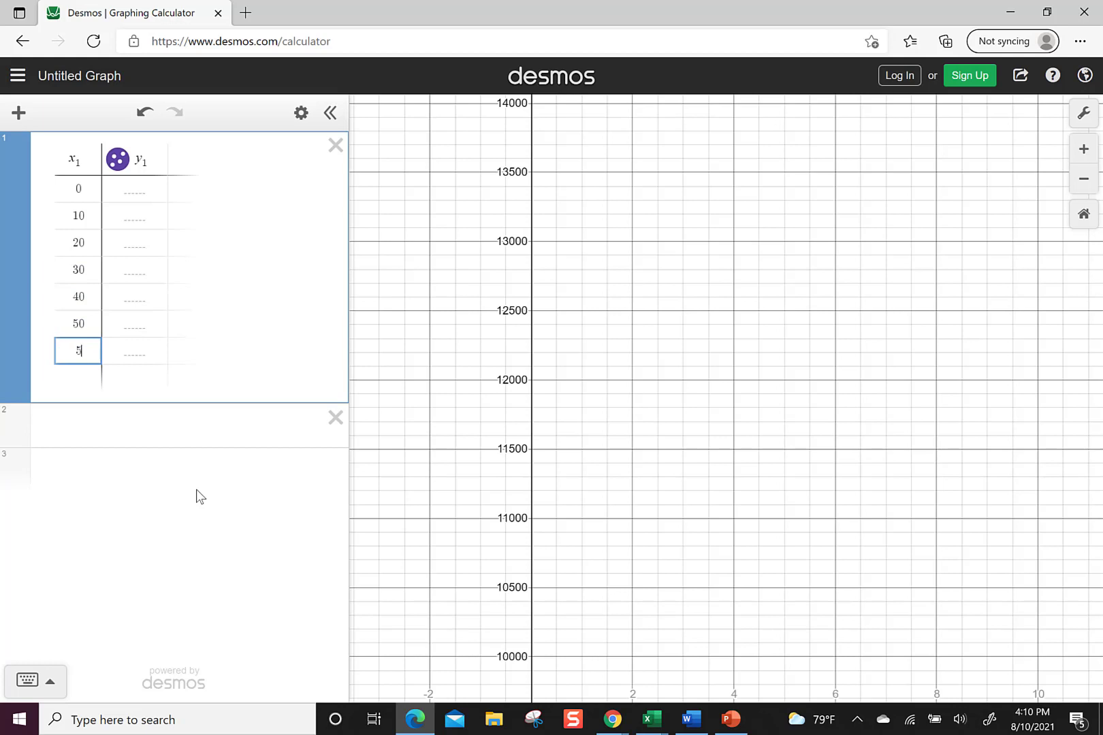
type("9")
Fill the y1 column with 23.7, 18.4, 15.9, 16.7, 14.4, 13 and 11.4, and fit the graph view to the data
key("Right")
key("Up")
key("Up")
key("Up")
key("Up")
key("Up")
key("Up")
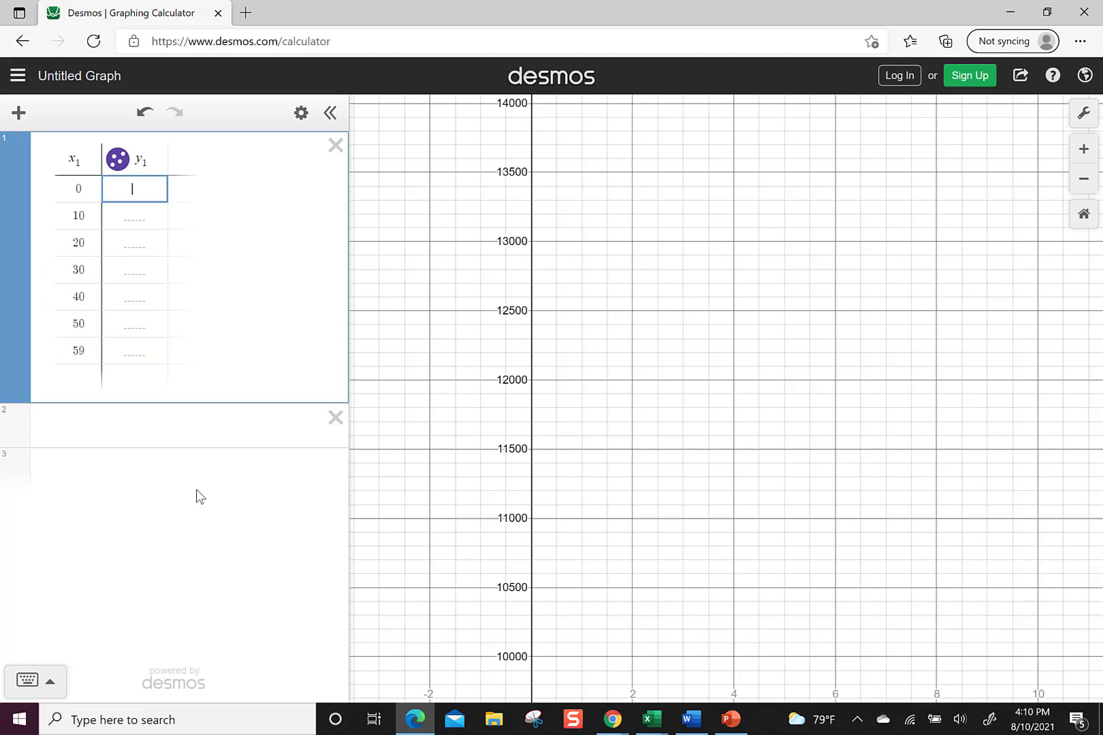
type("23.7")
key("Return")
type("18.4")
key("Return")
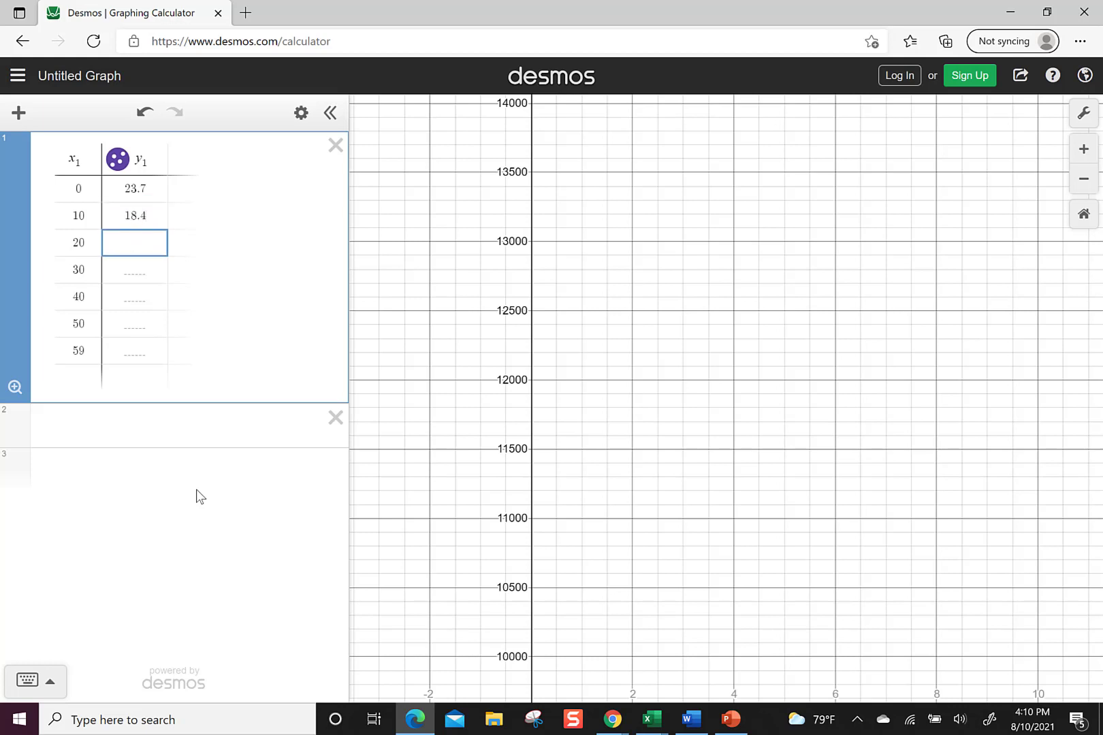
type("15.9")
key("Return")
type("16.7")
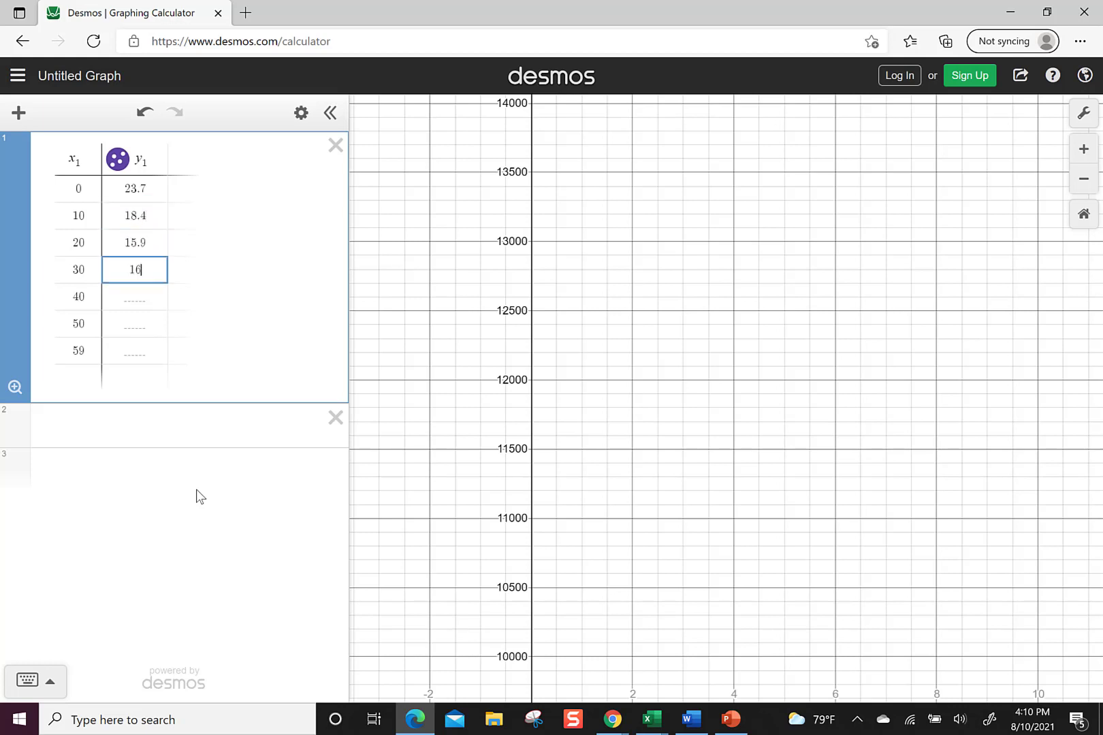
key("Return")
type("14.4")
key("Return")
type("13")
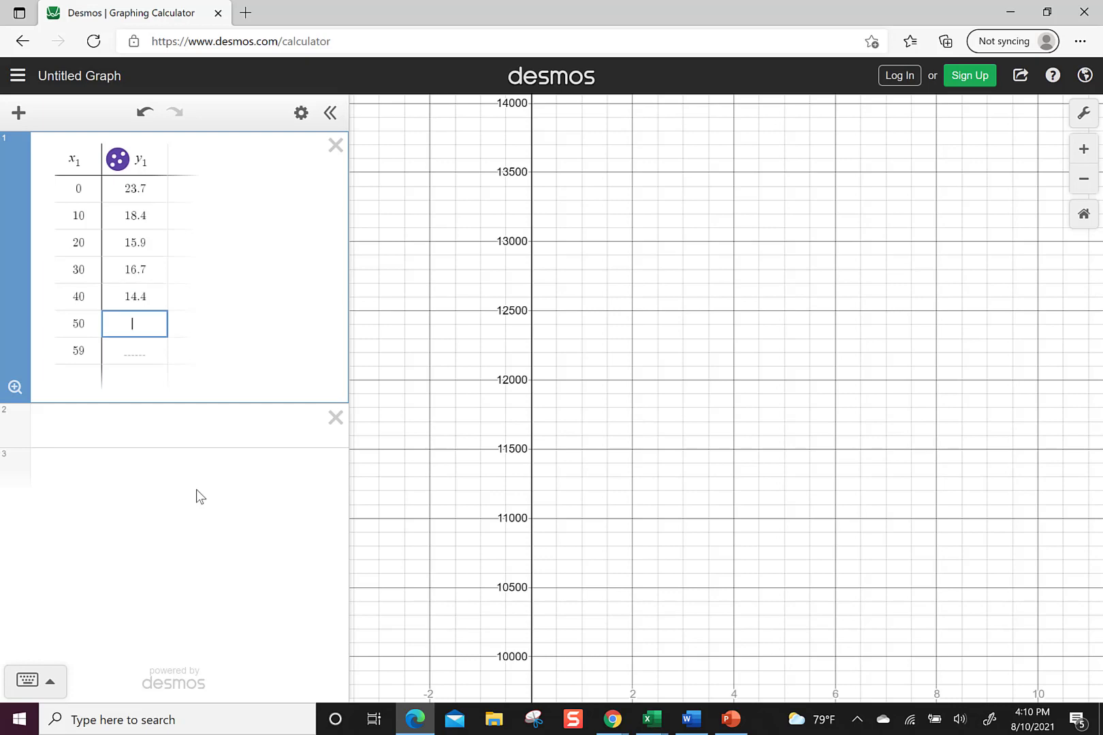
key("Return")
type("11.4")
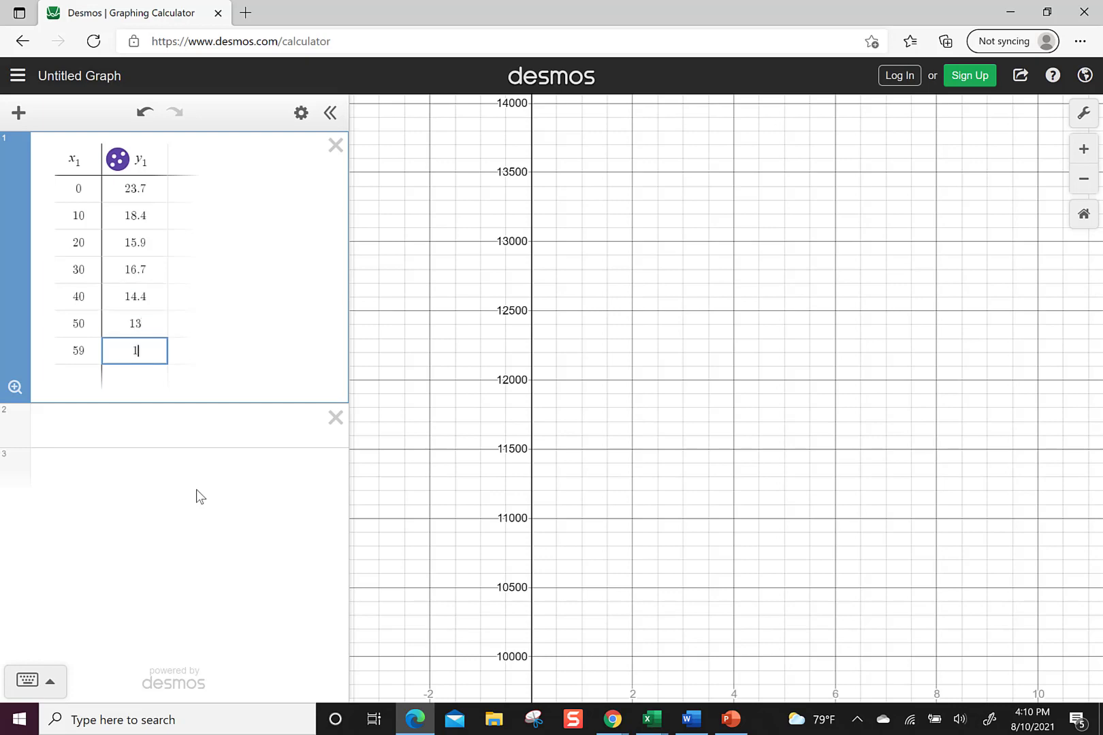
left_click(14, 387)
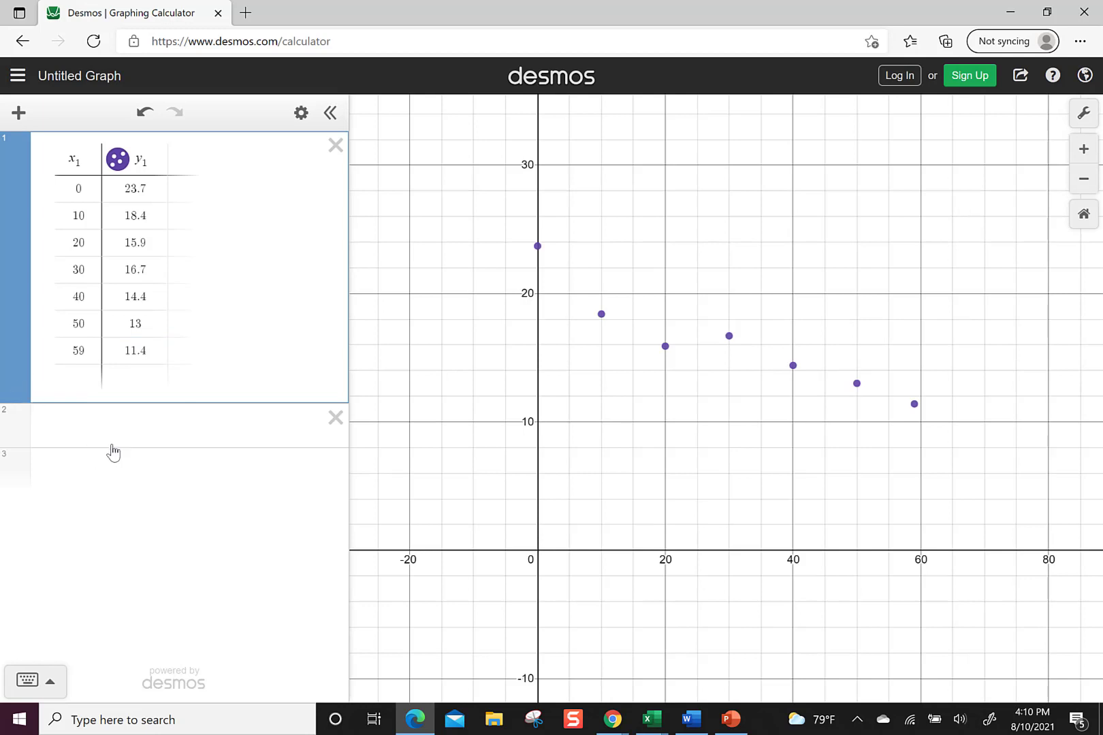
Add the linear regression y1 ~ ax1 + b below the birth rate table
left_click(115, 440)
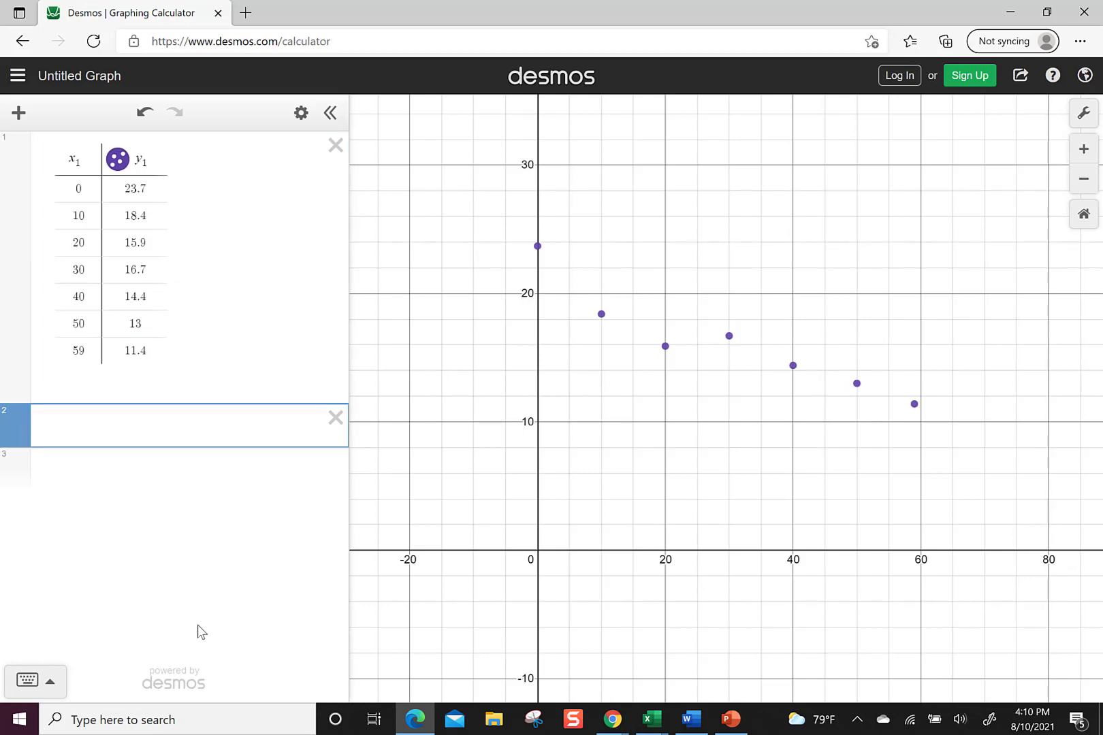
type("y_1")
left_click(29, 680)
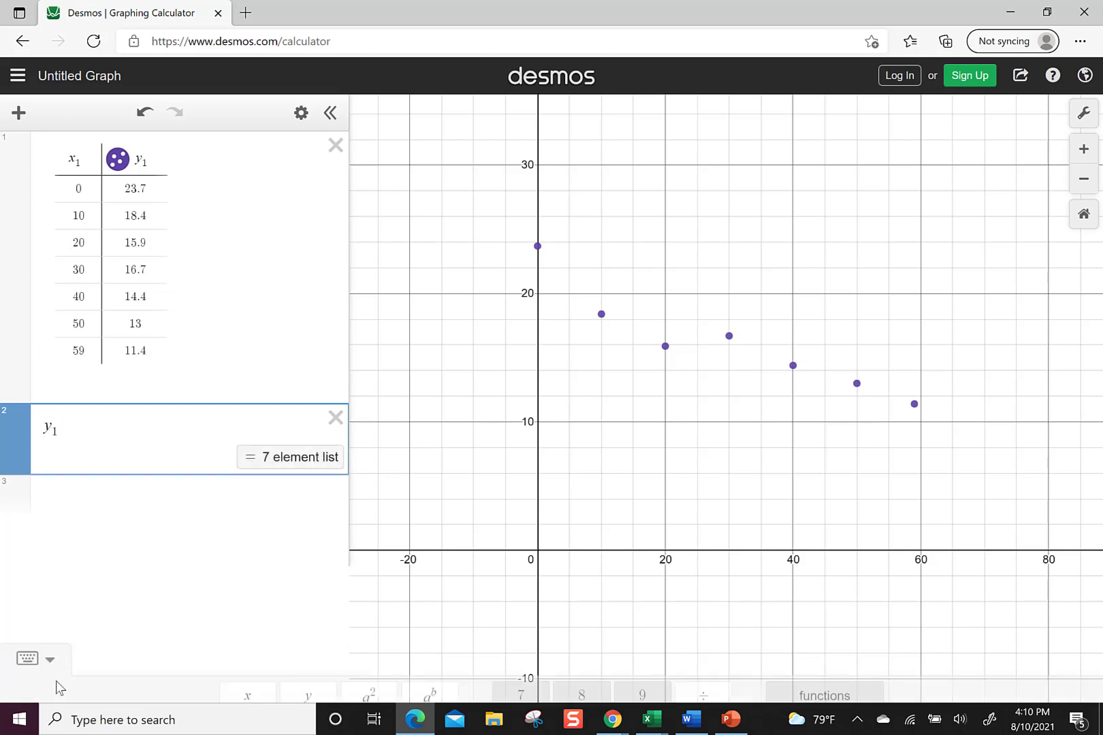
left_click(256, 683)
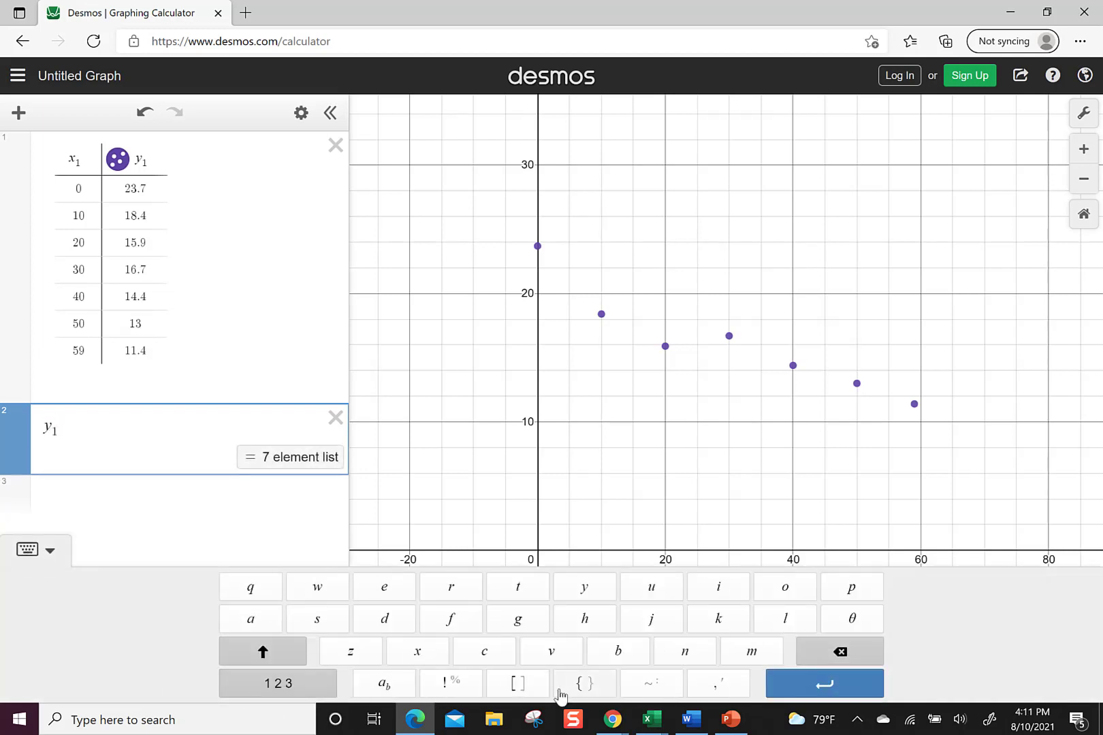
left_click(635, 689)
type("ax_1")
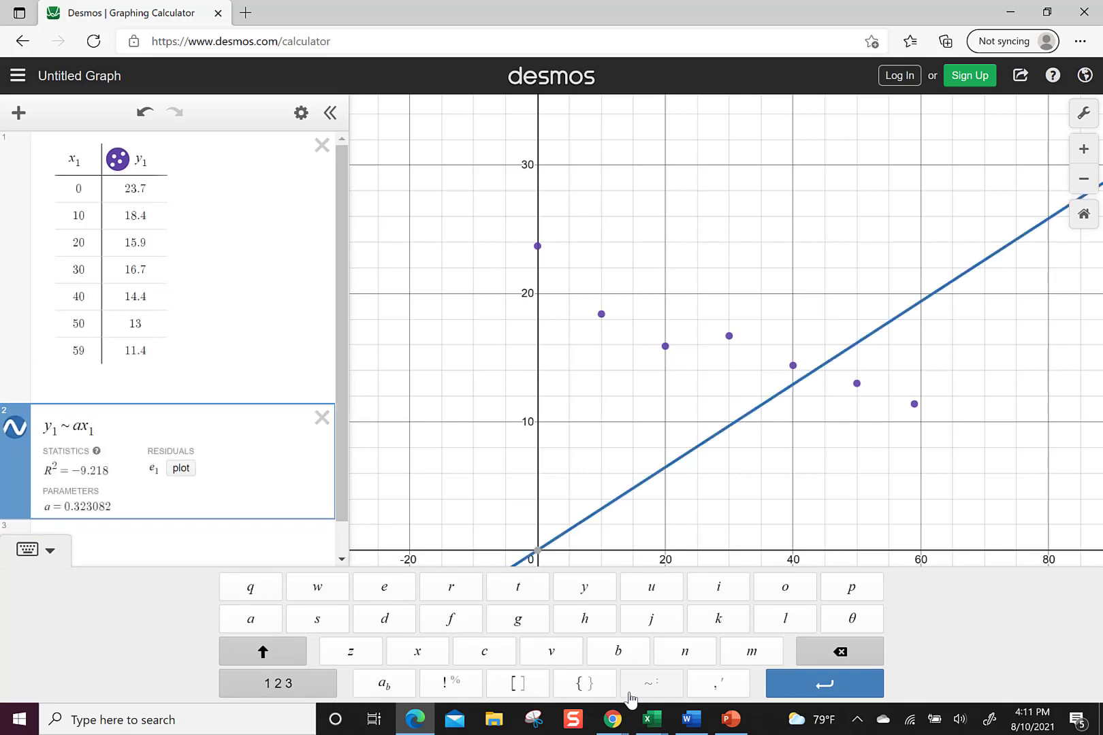
type("+b")
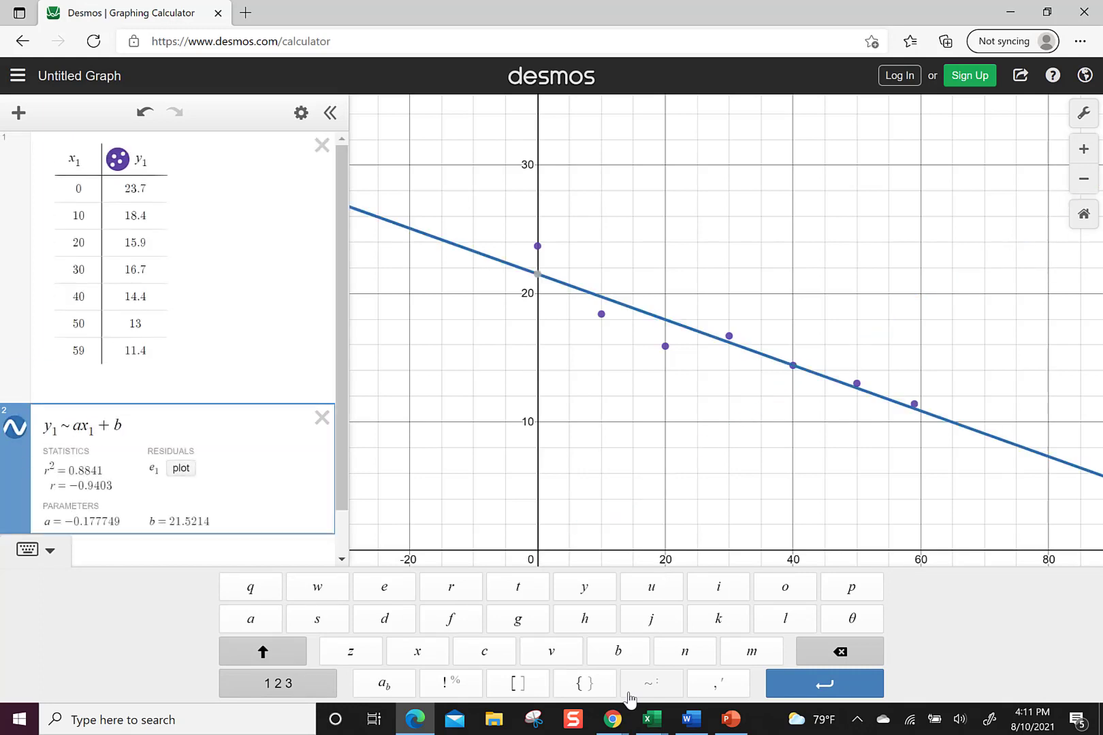
Add the exponential regression y1 ~ ab^x1 beneath the linear fit of the birth rates and enable its Log Mode
scroll(372, 504, "down", 1)
scroll(256, 458, "down", 1)
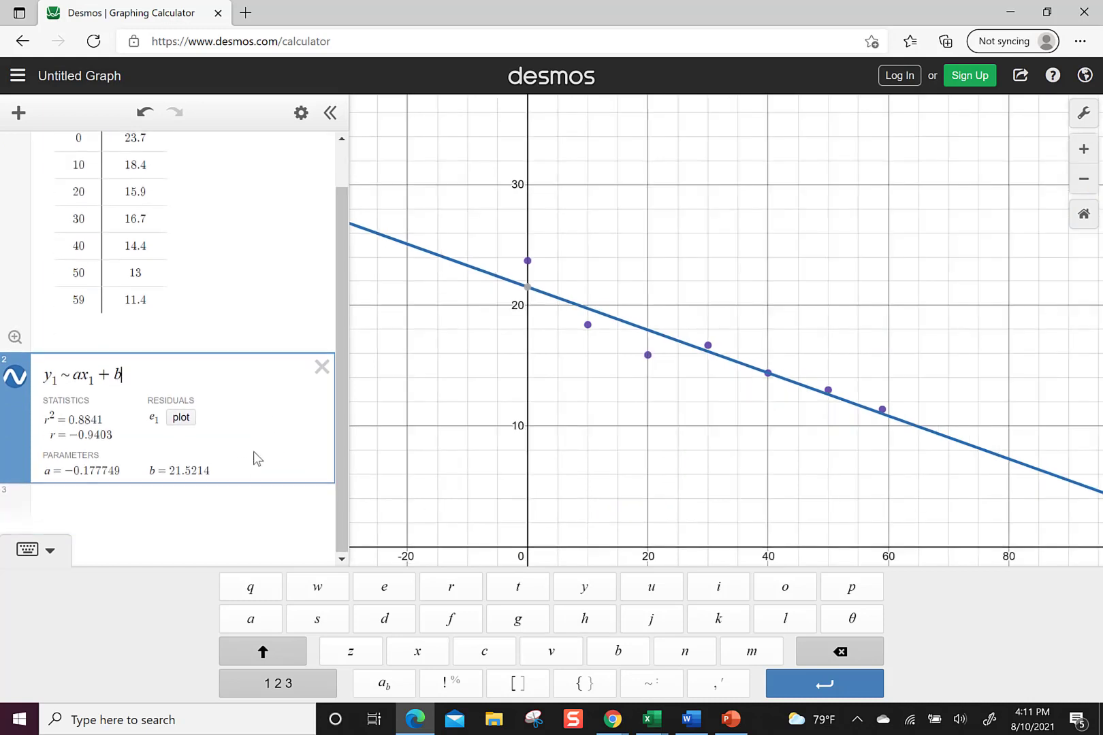
left_click(181, 518)
type("y_1")
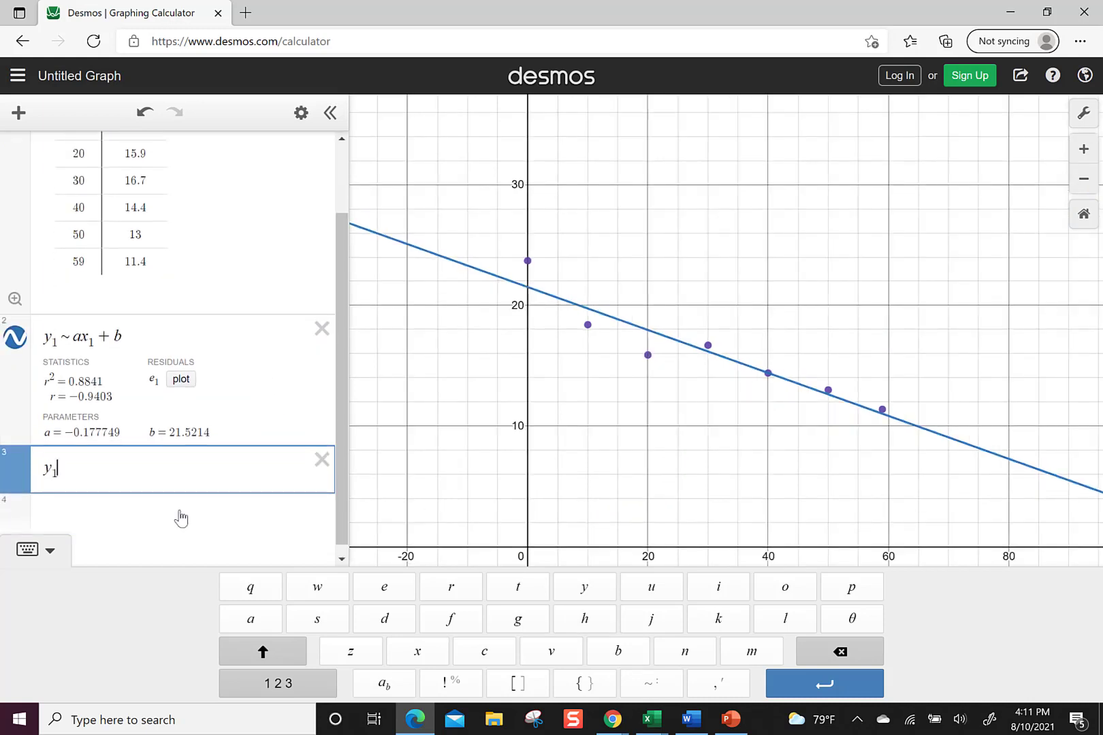
left_click(625, 685)
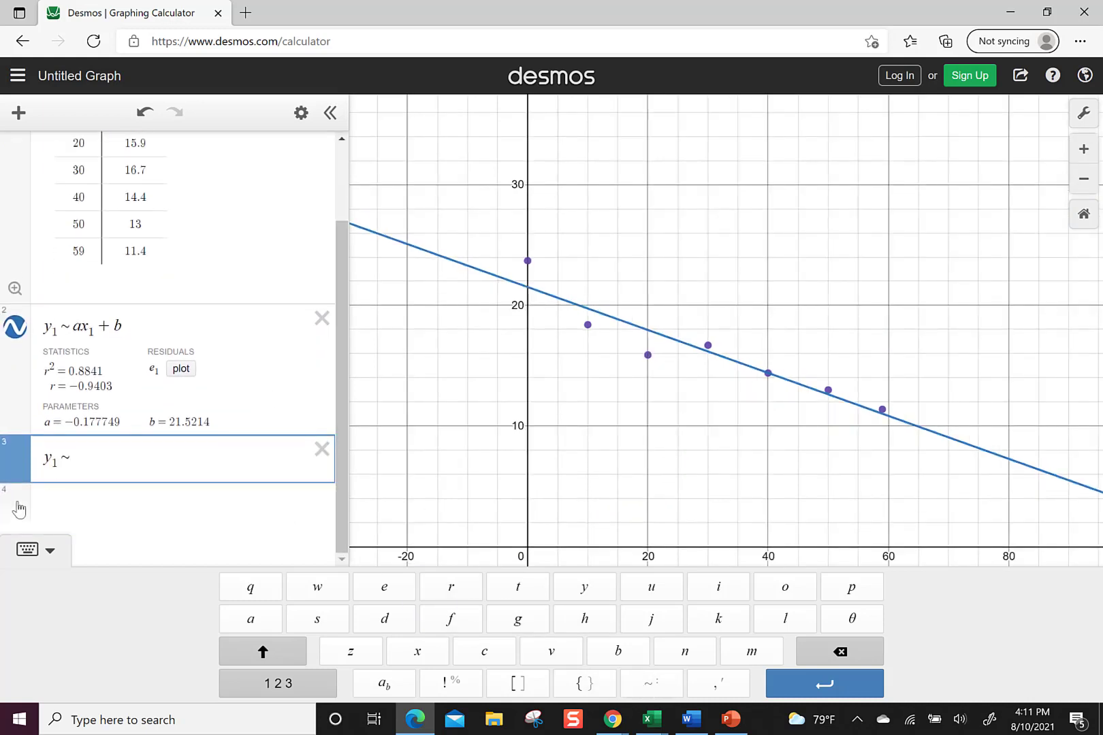
left_click(50, 555)
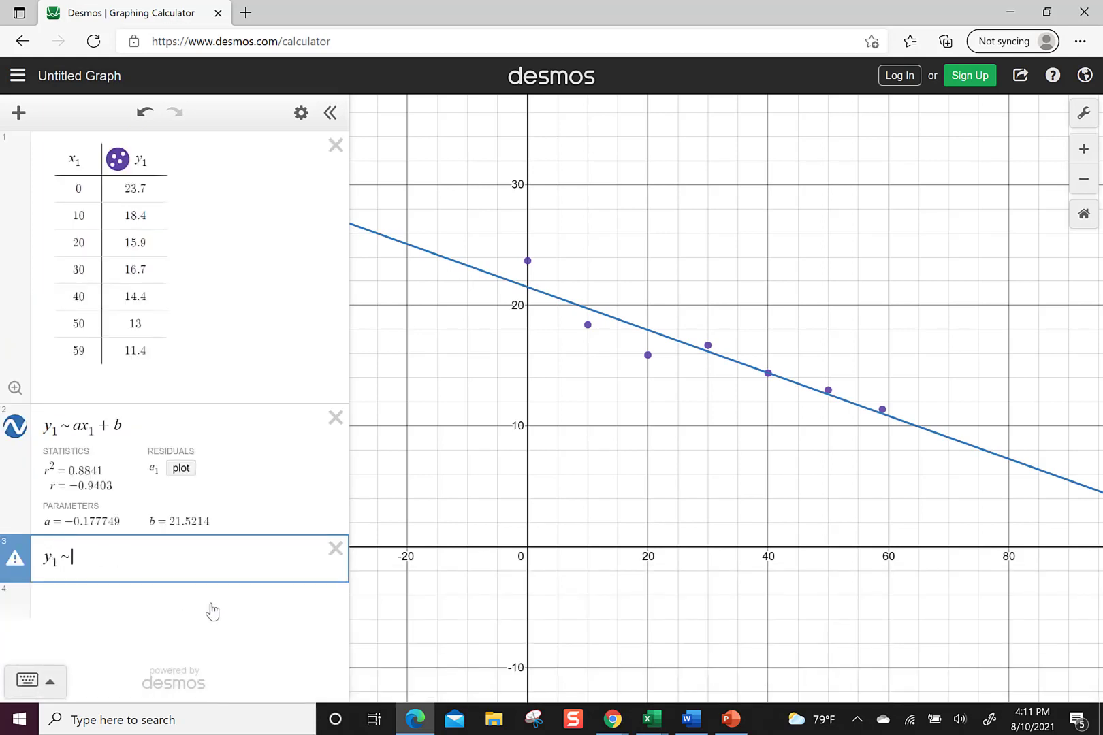
type("ab^x_1")
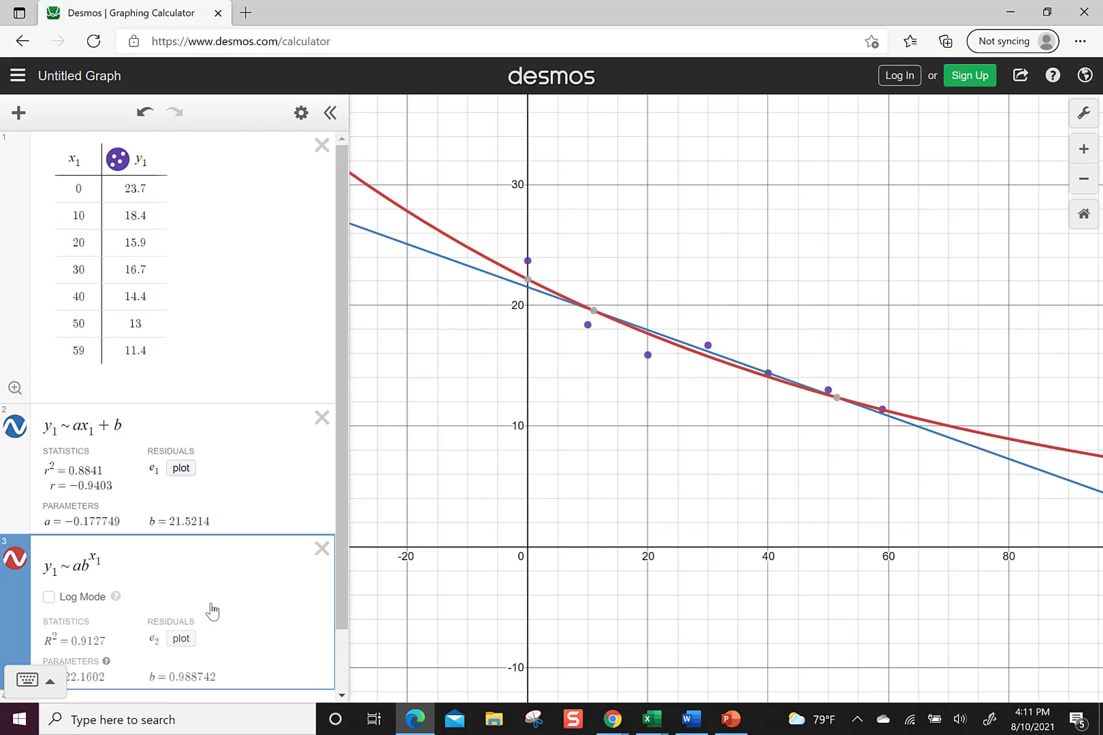
left_click(48, 597)
scroll(310, 402, "down", 2)
left_click(272, 656)
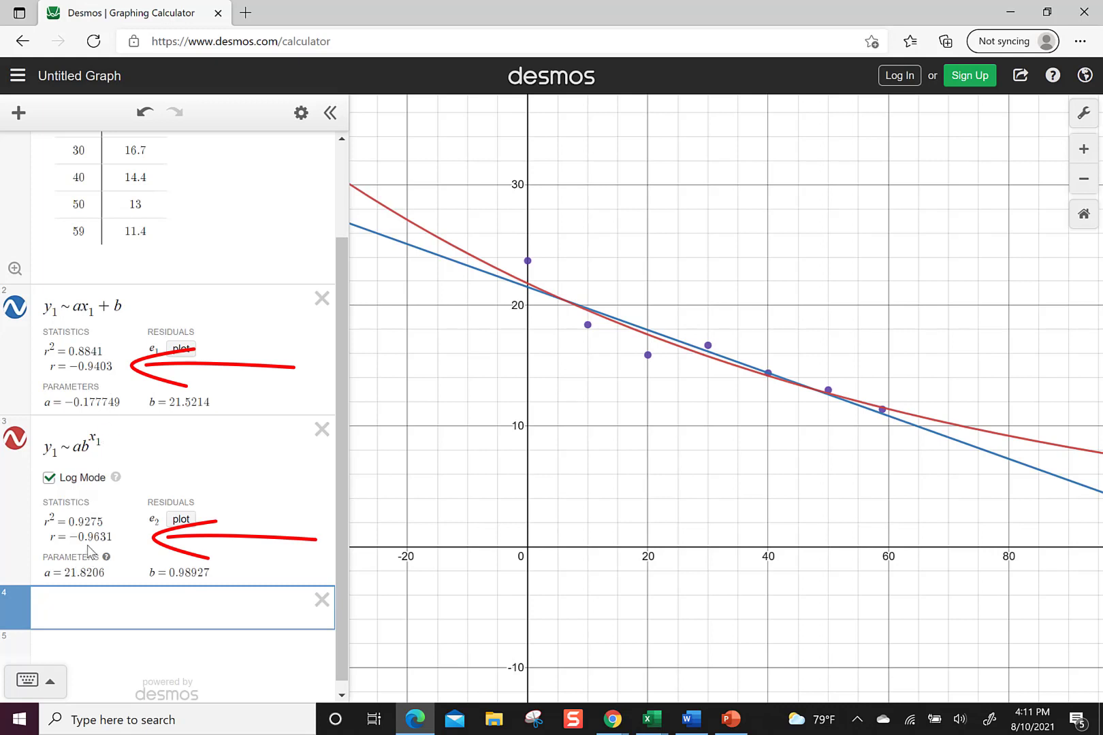
Switch to the PowerPoint birth rate slide and handwrite "y =" below the table
mouse_move(107, 552)
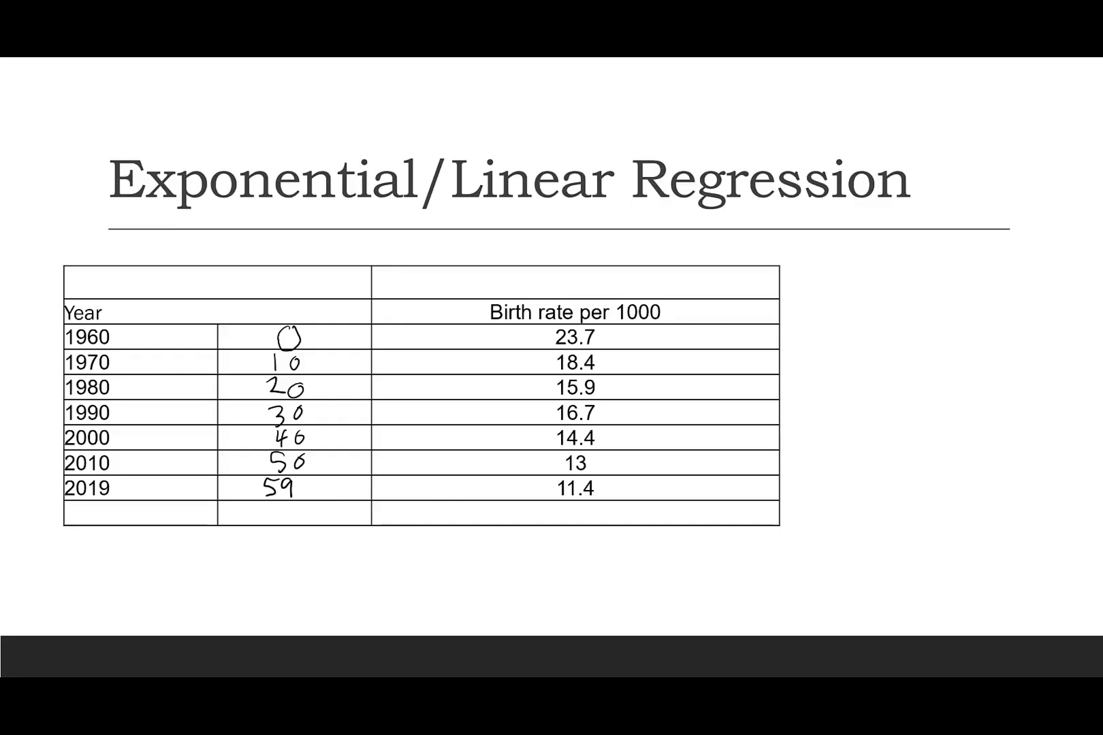
mouse_move(292, 553)
left_mouse_down()
mouse_move(309, 557)
mouse_move(305, 587)
mouse_move(349, 559)
left_mouse_up()
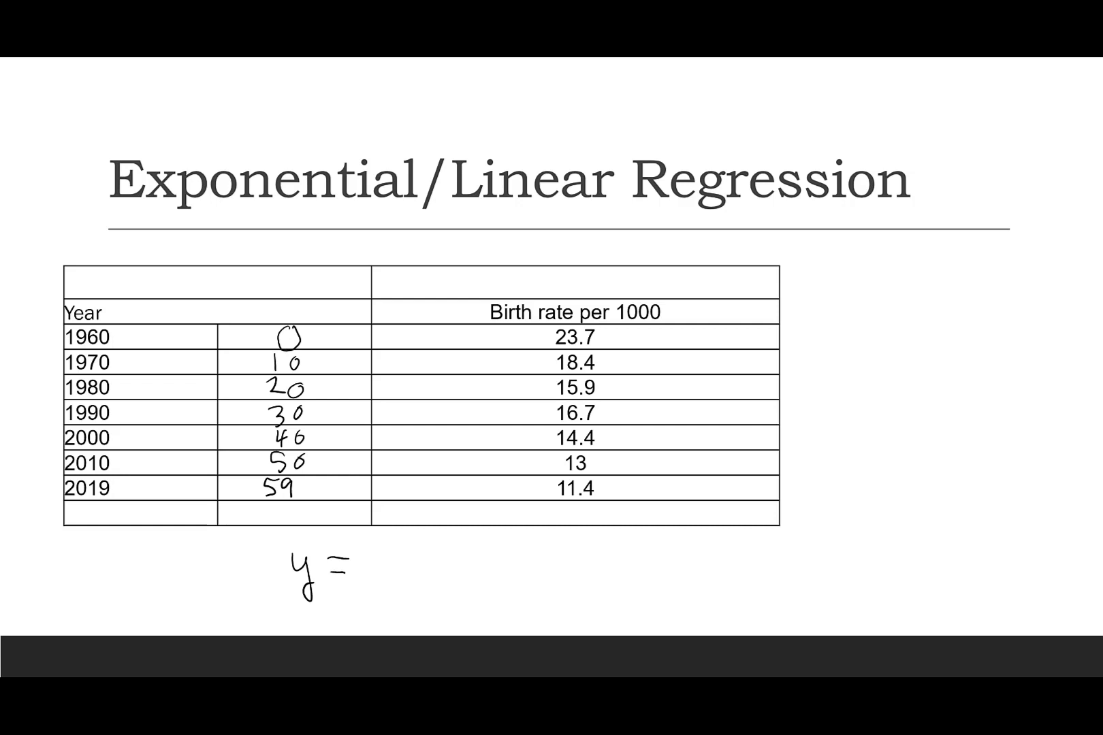